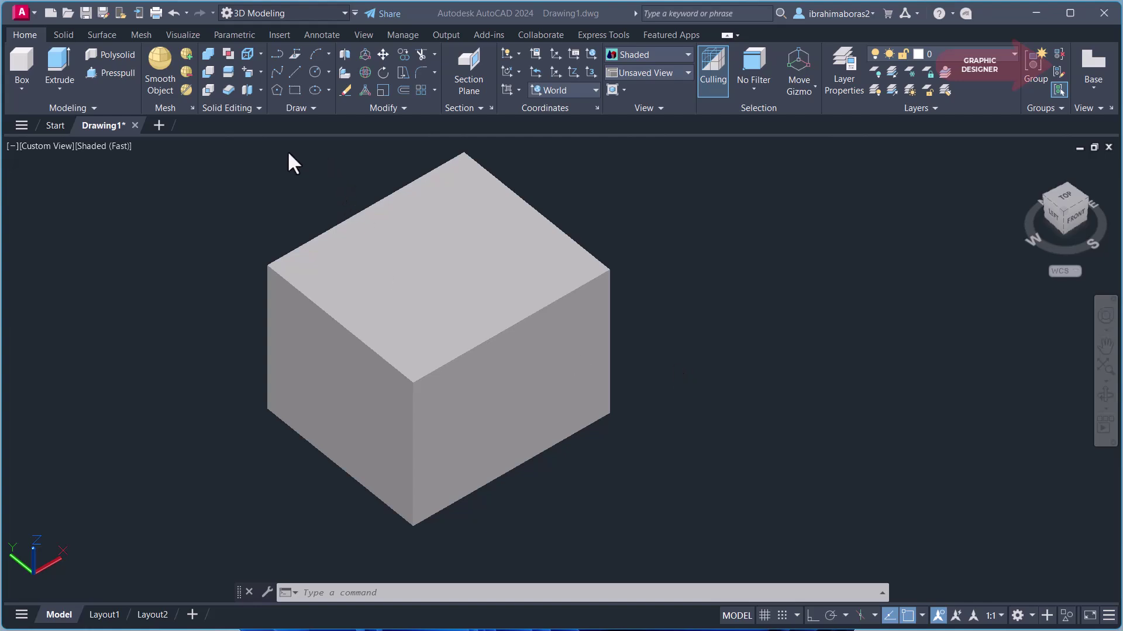
- Move the cube's right front face outward with Ortho on, lengthening the box
click(259, 70)
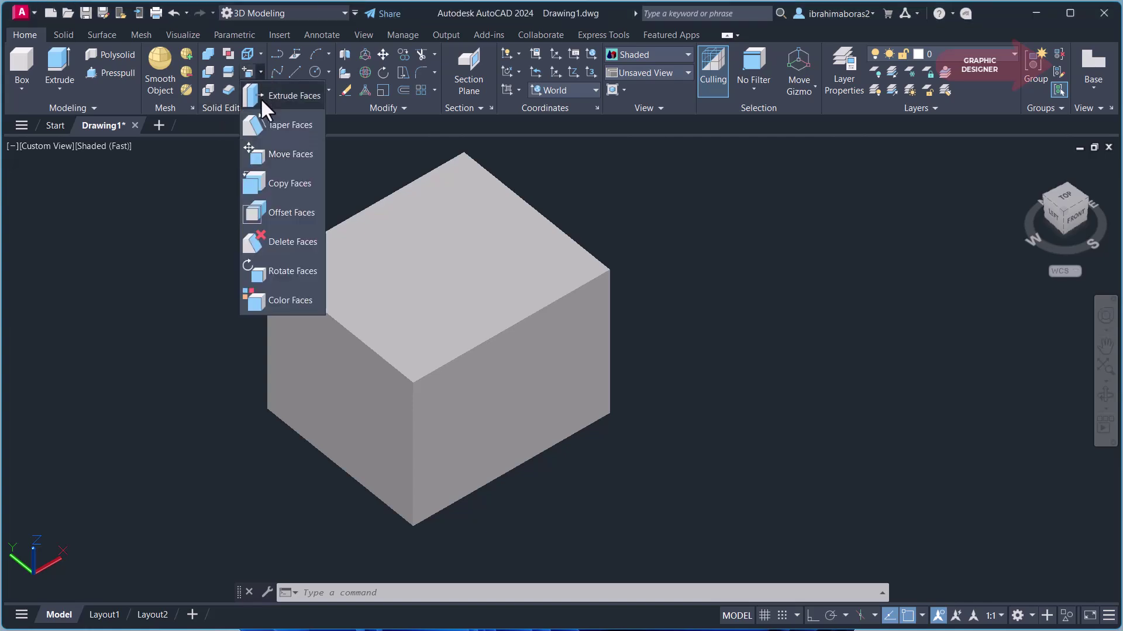
click(279, 157)
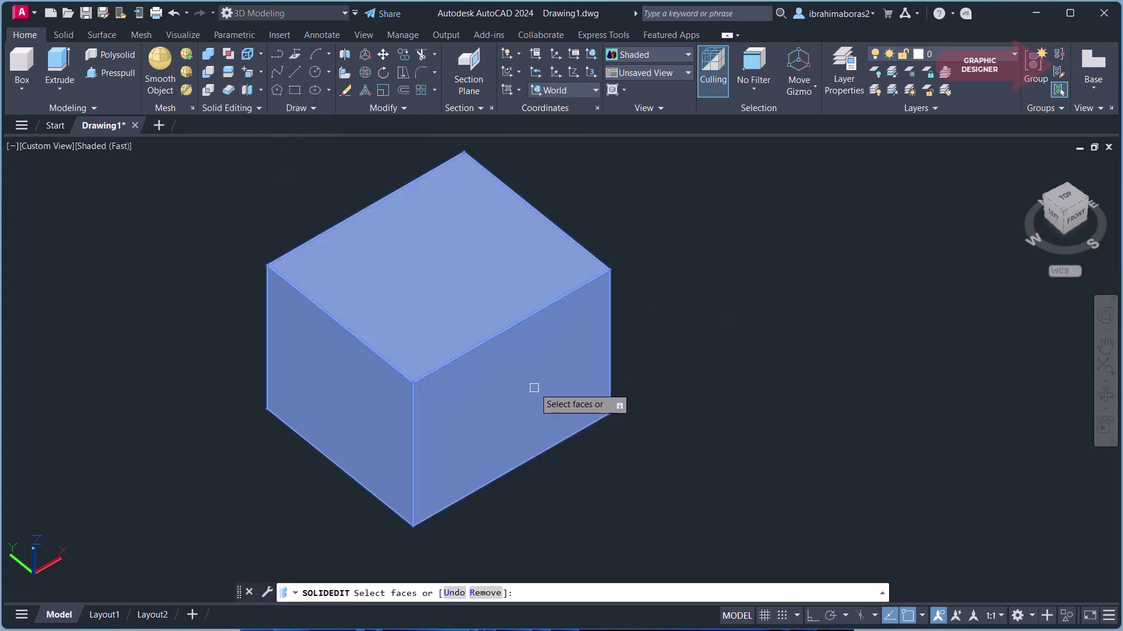
click(537, 392)
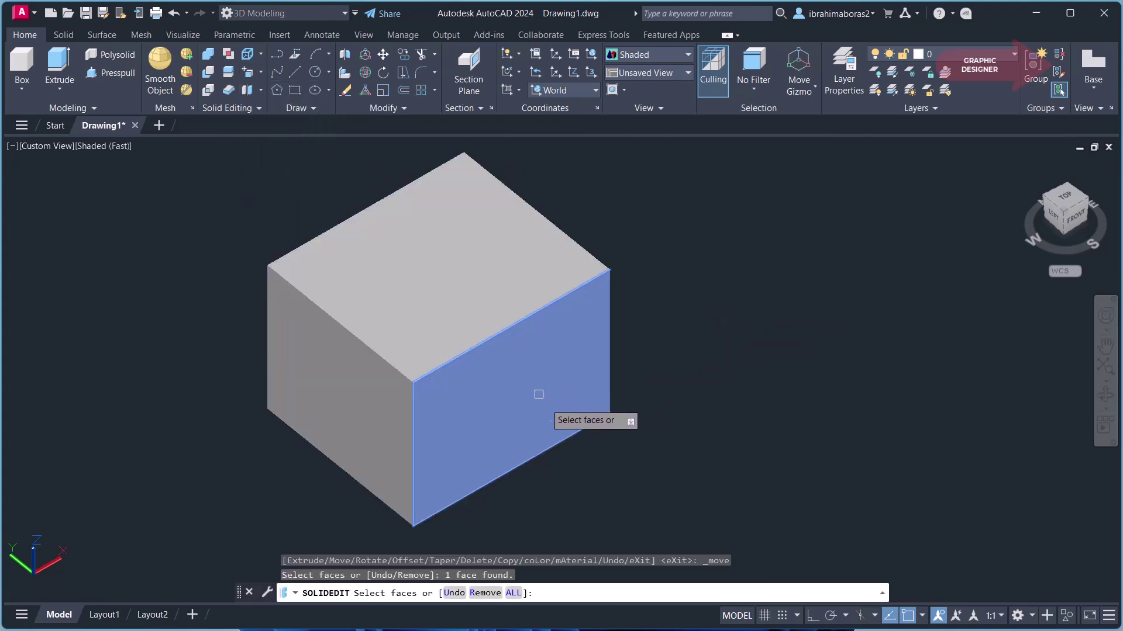
right_click(609, 459)
click(621, 462)
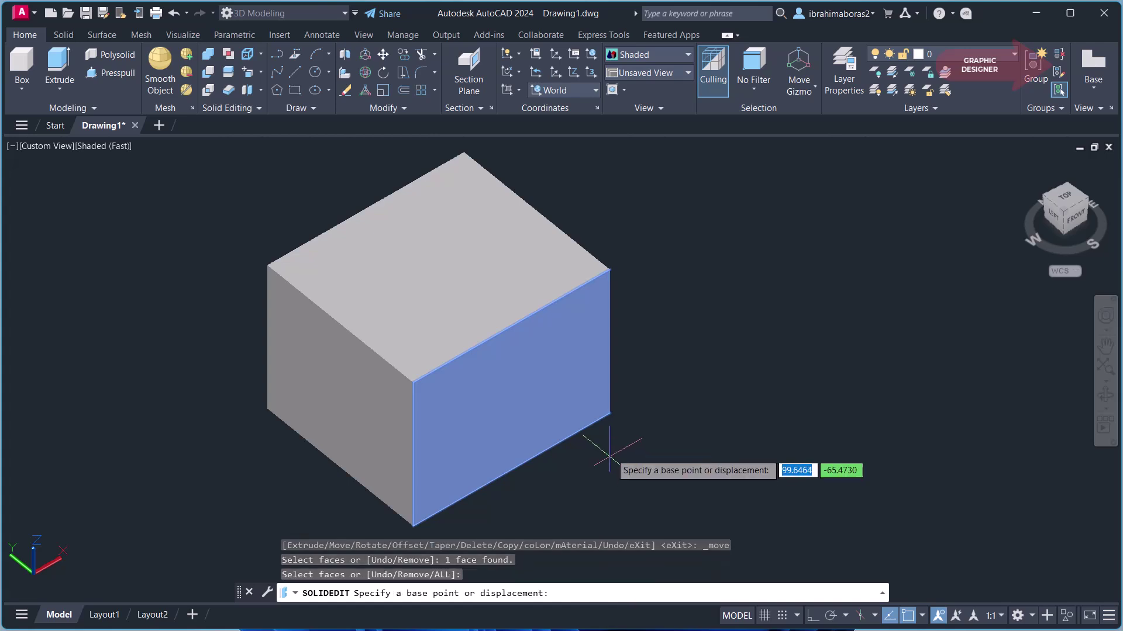
click(609, 414)
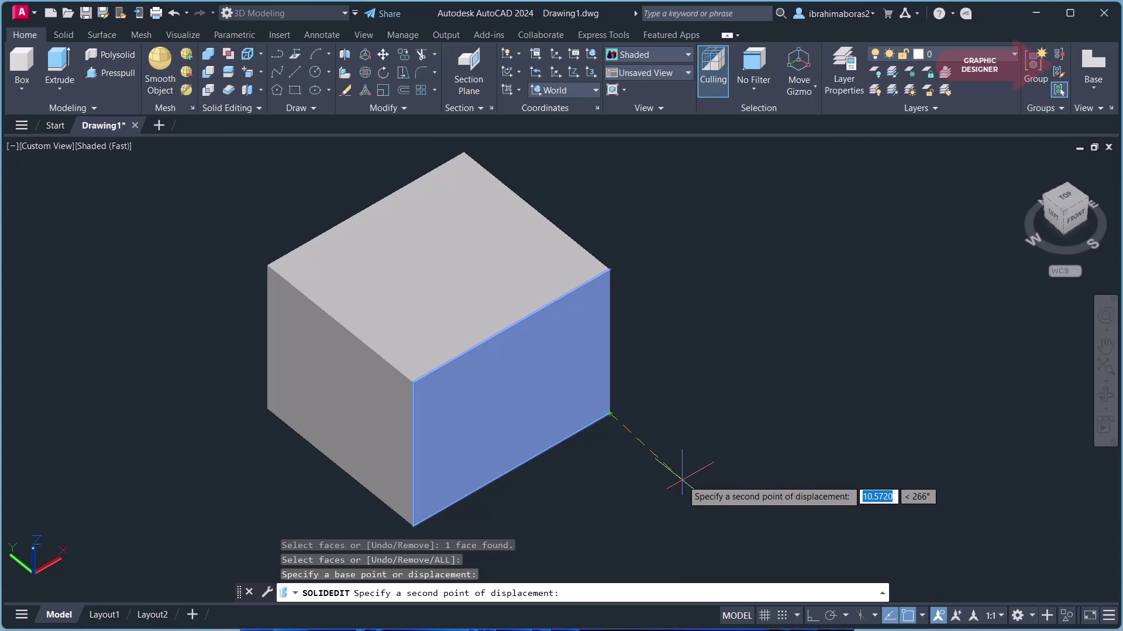
click(813, 615)
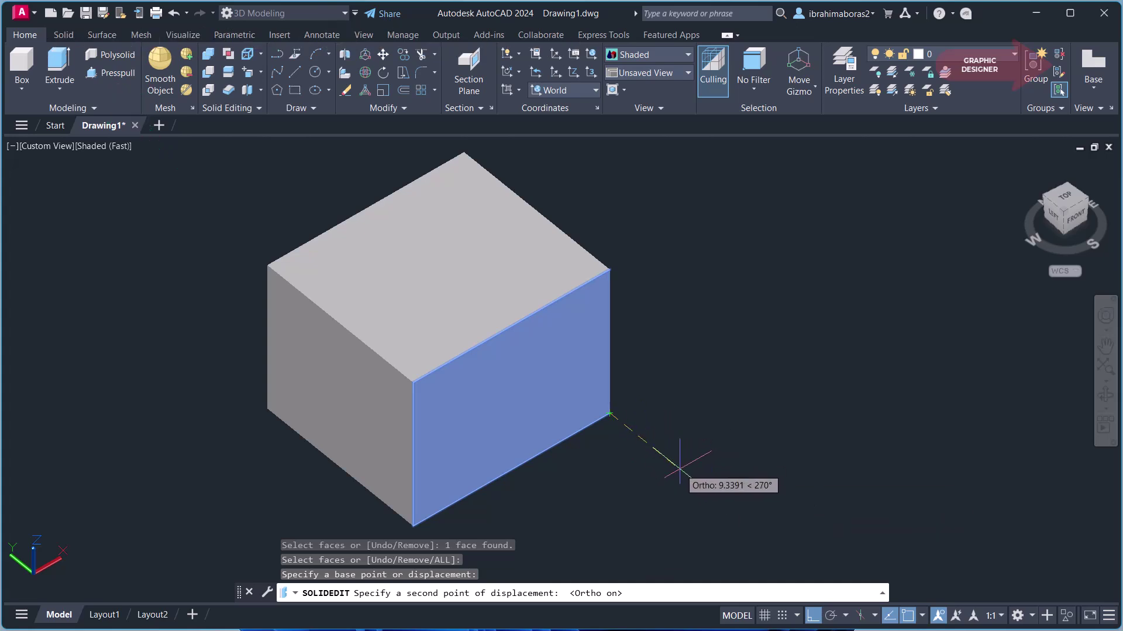
click(665, 457)
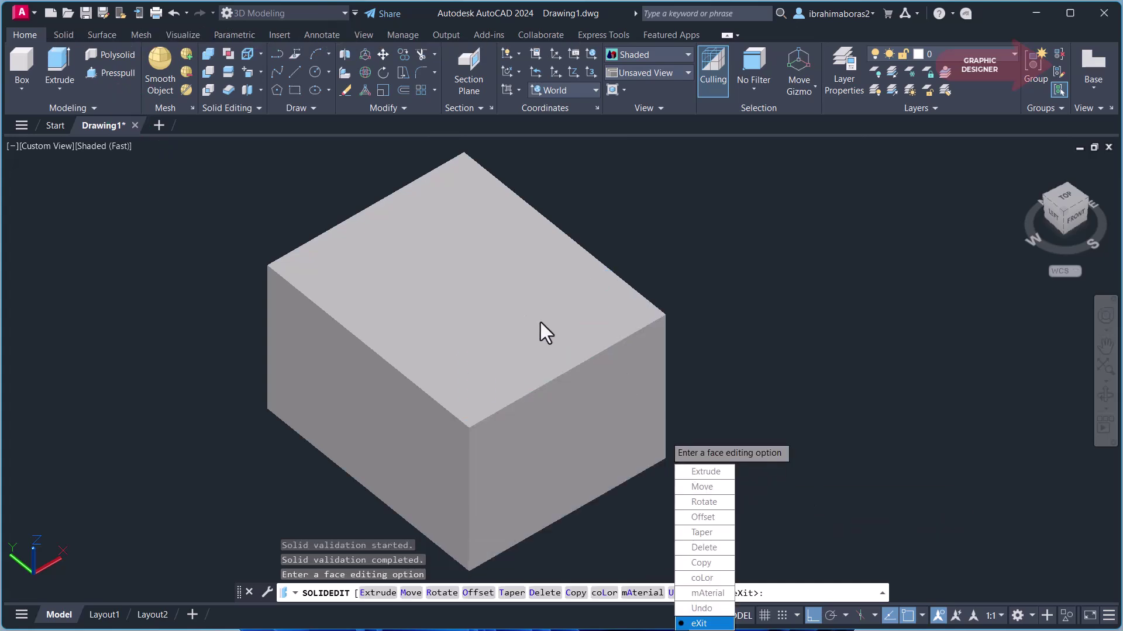
key(Escape)
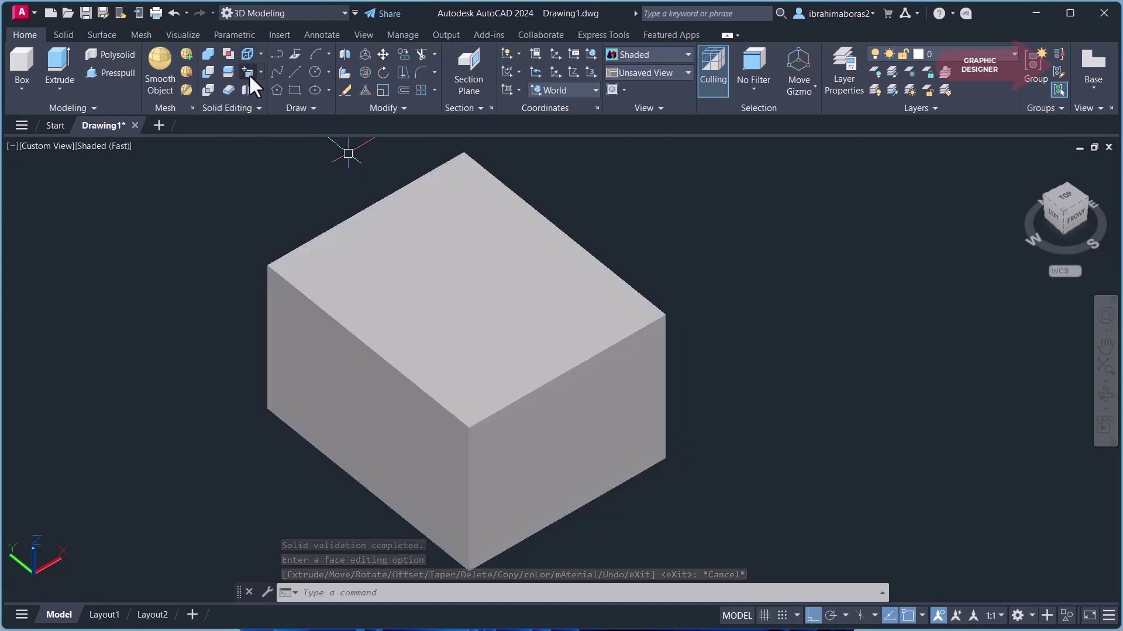
- Move the box's right face back to the top edge's midpoint, shortening that side
click(249, 75)
click(596, 427)
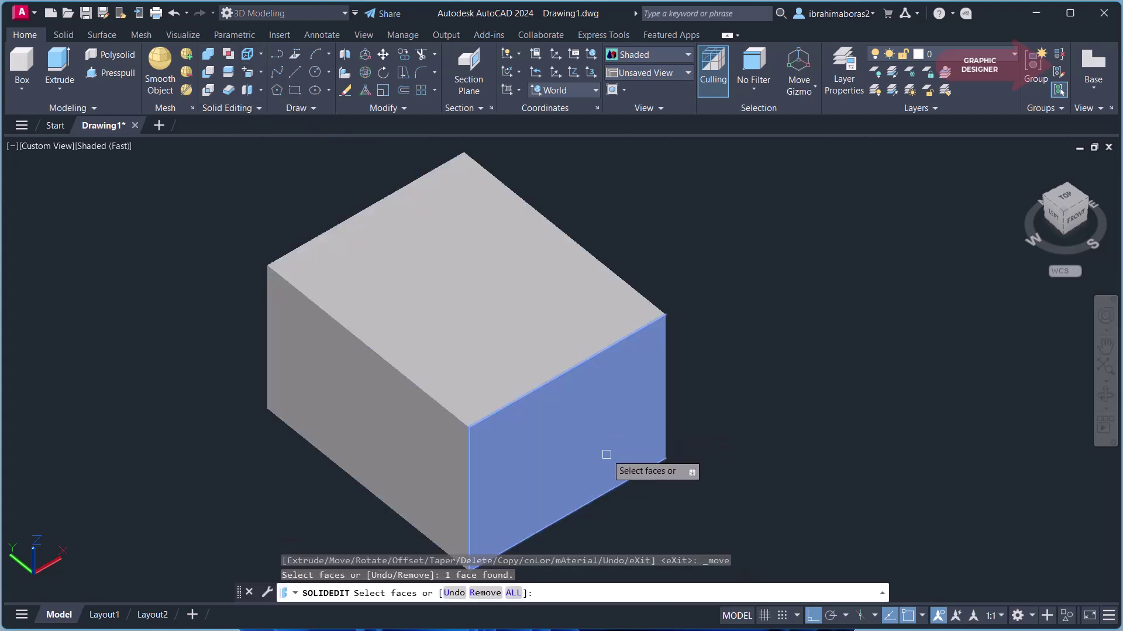
right_click(565, 445)
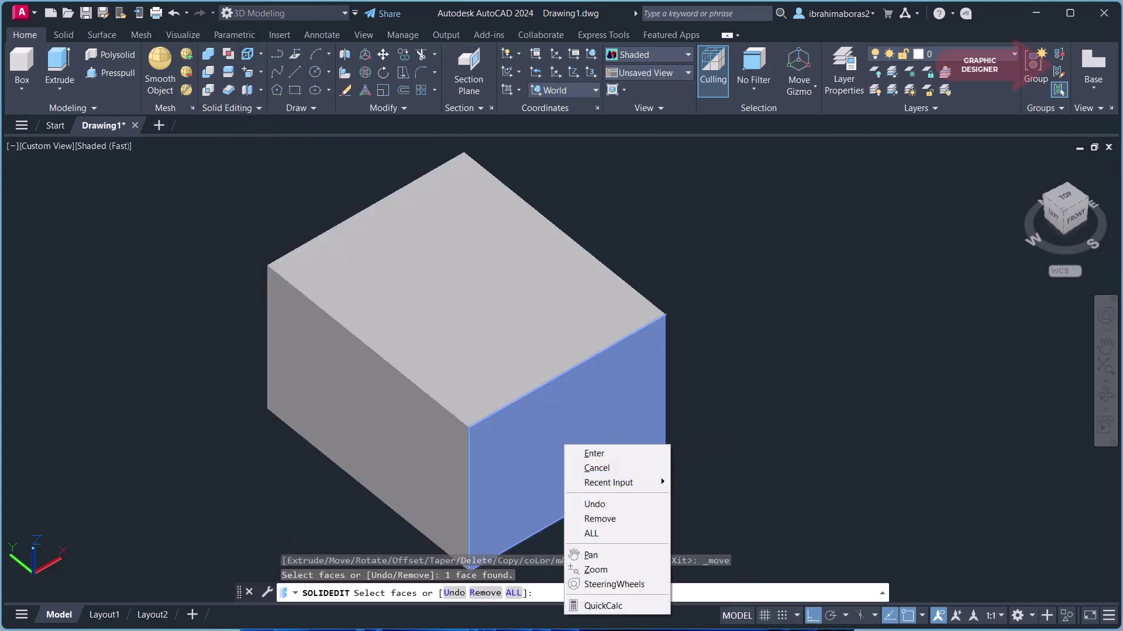
click(578, 453)
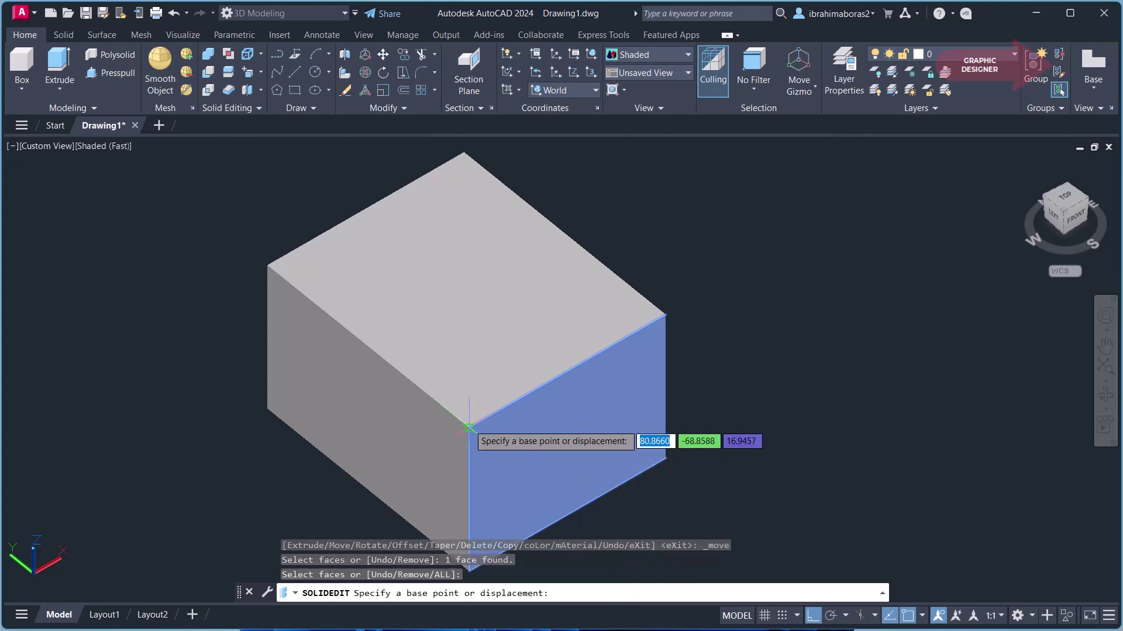
click(470, 427)
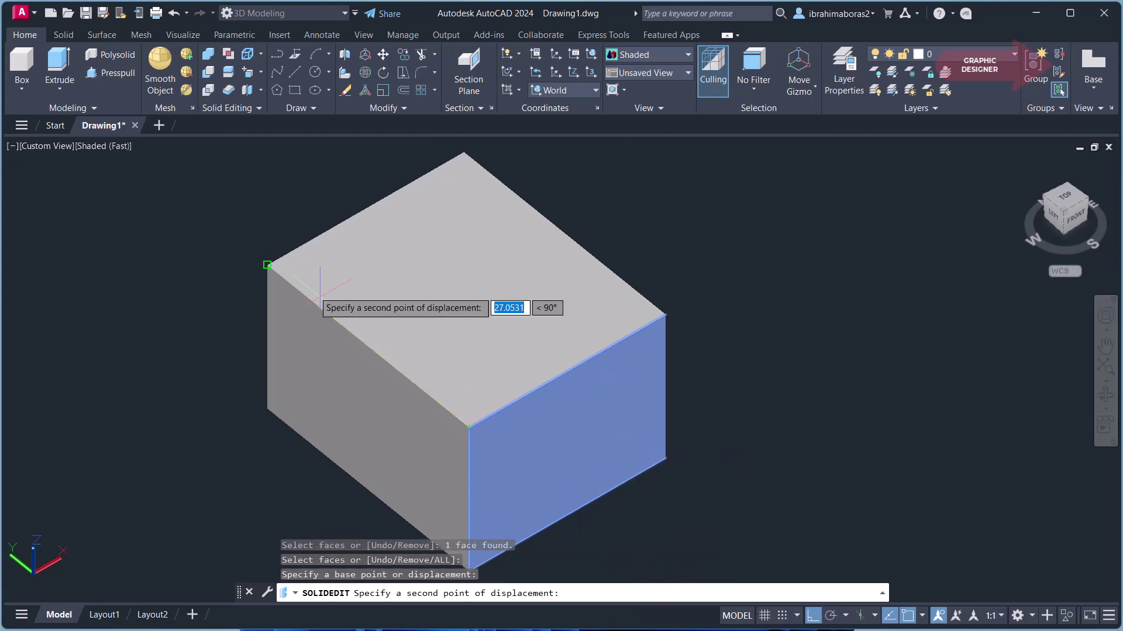
shift+right_click(406, 341)
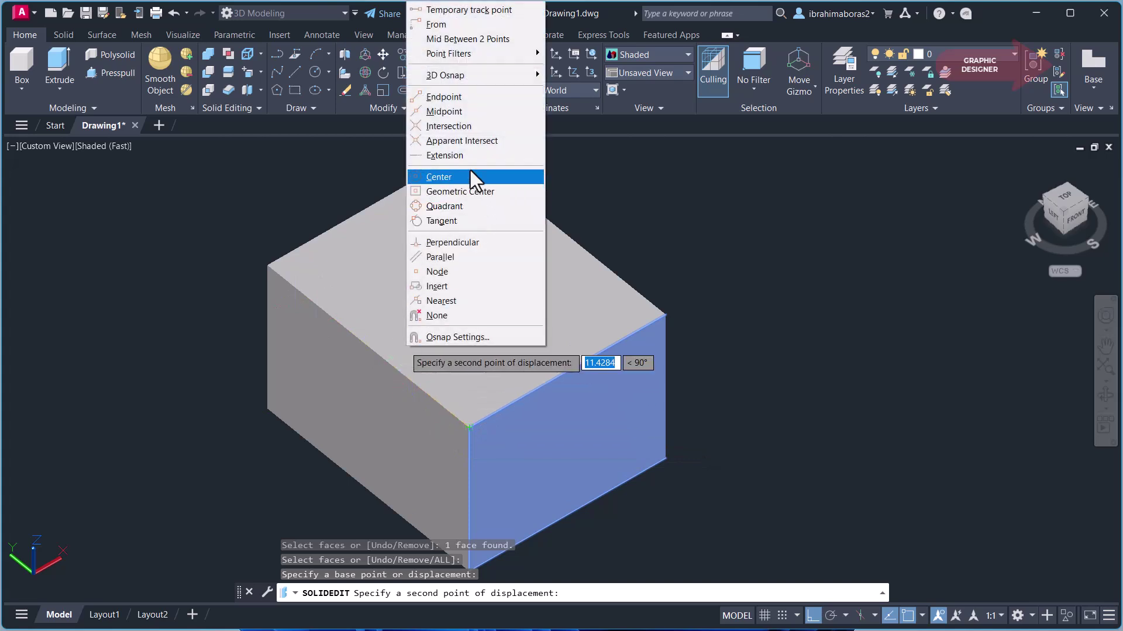
click(463, 110)
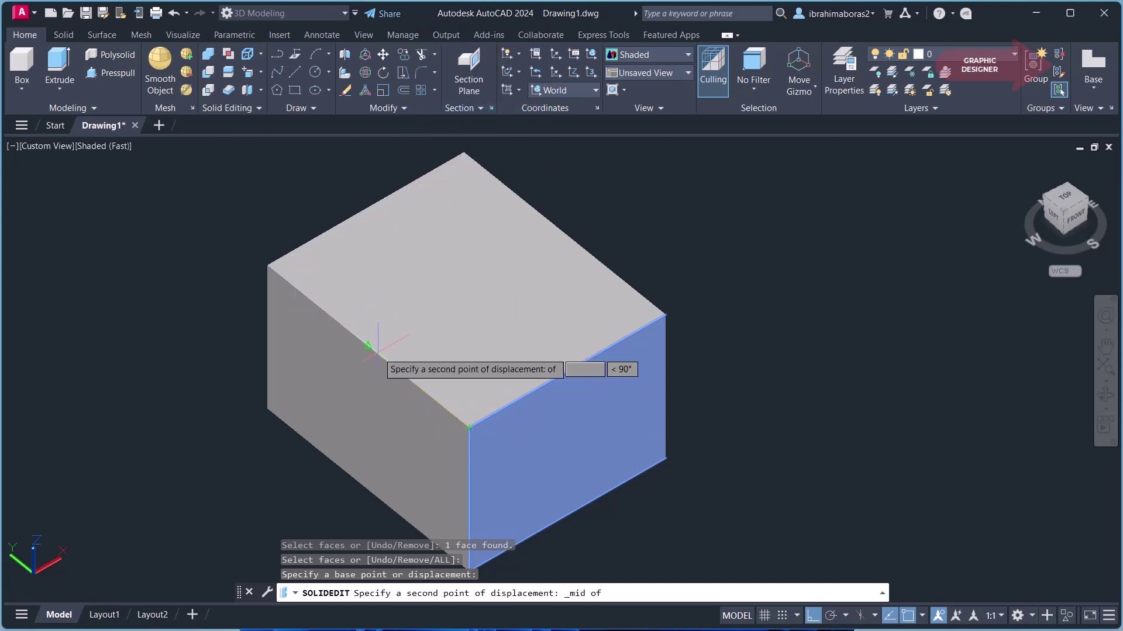
click(370, 347)
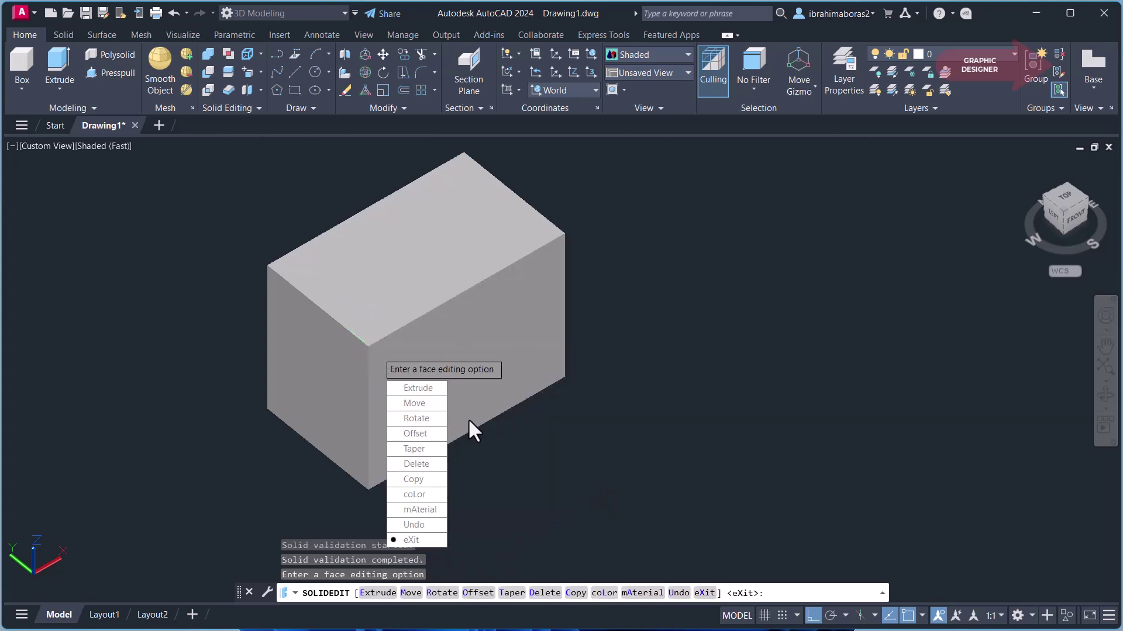
key(Escape)
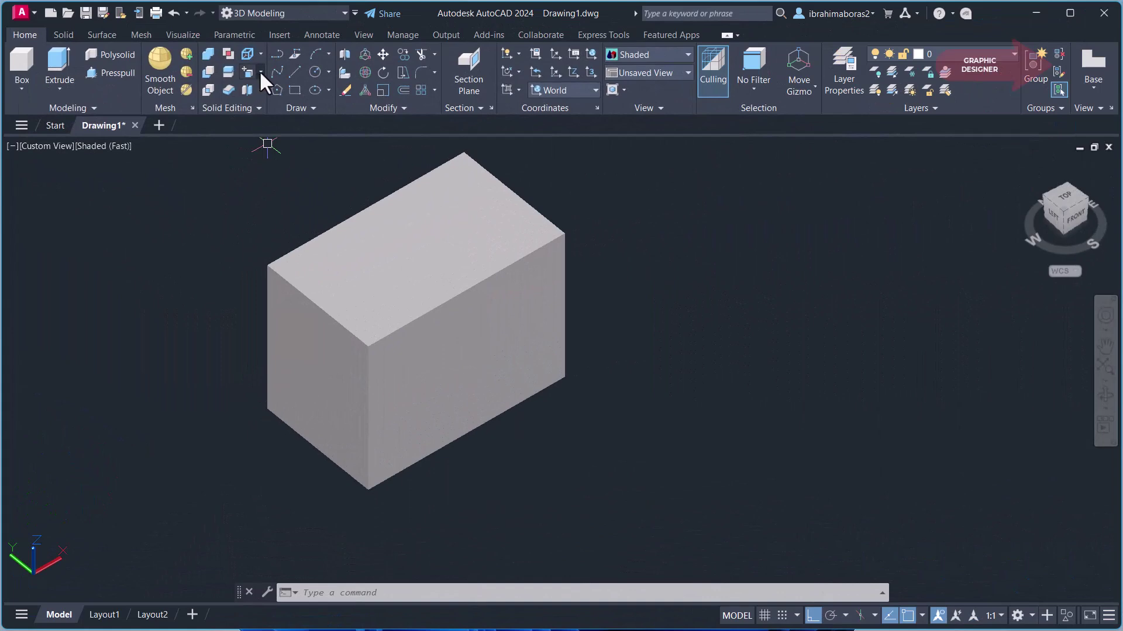
- Reopen the Solid Editing face tools flyout
click(261, 71)
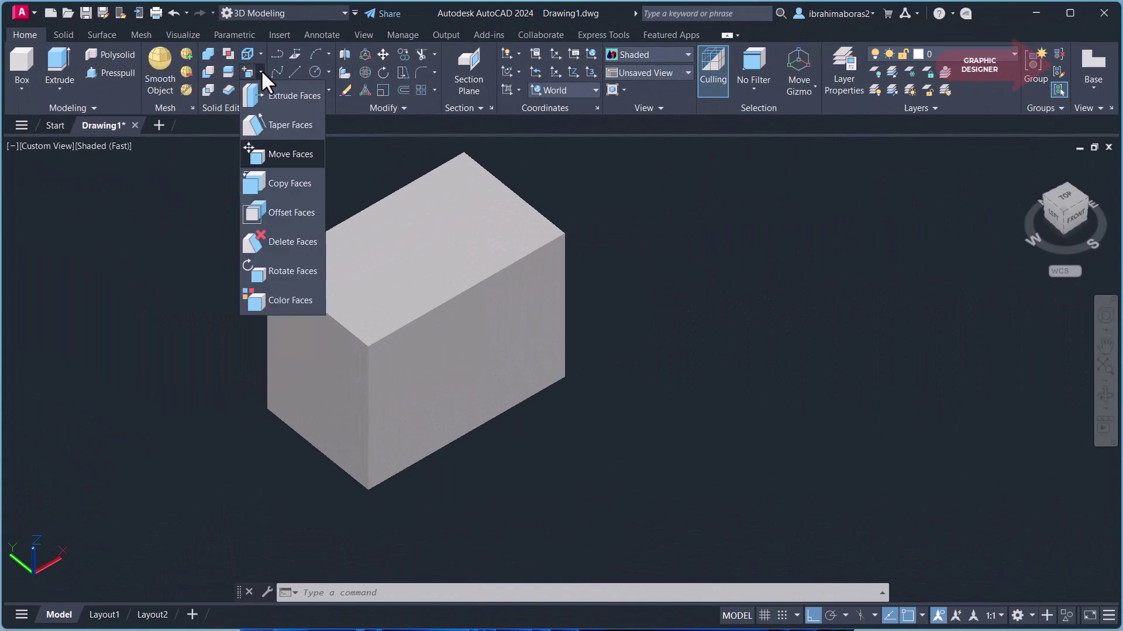
- Copy the box's front face to a spot down-right of the box
click(283, 183)
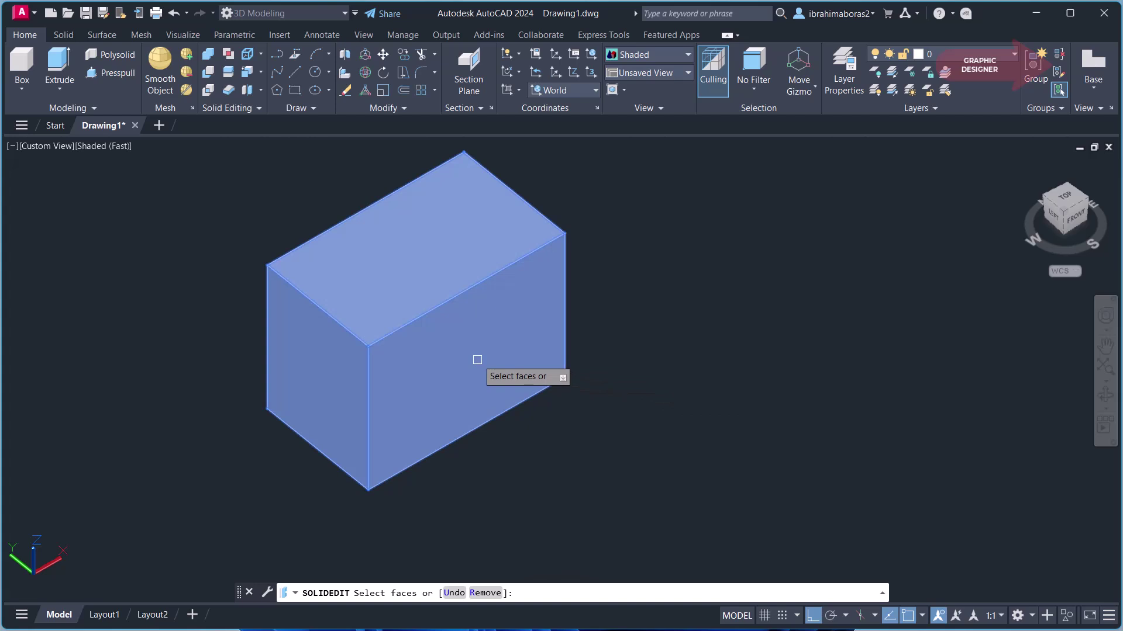
click(477, 360)
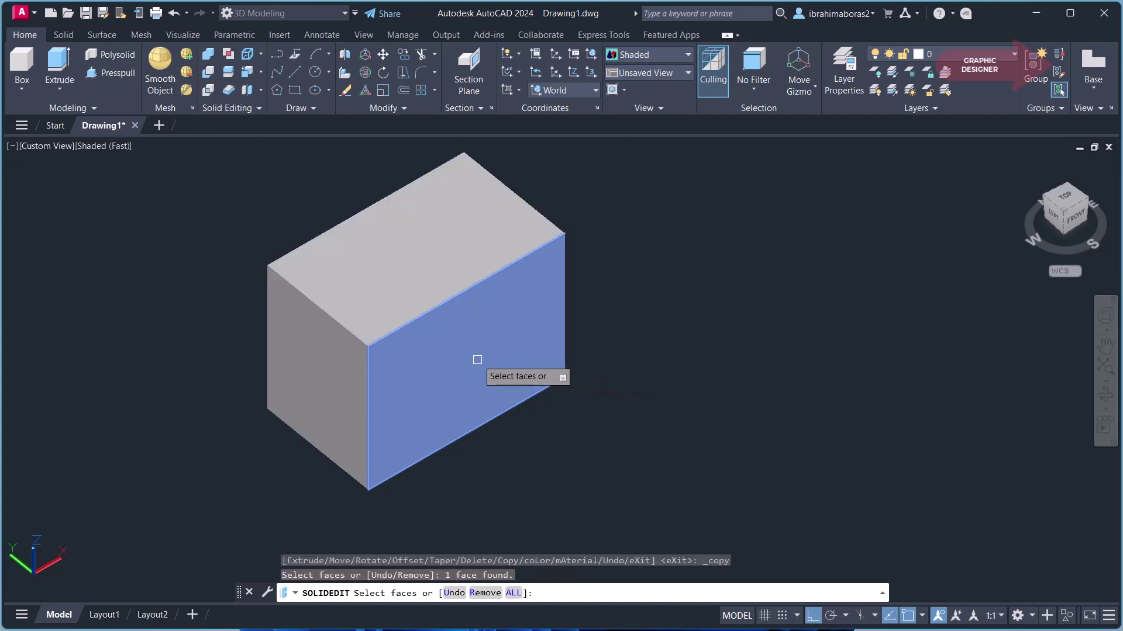
right_click(564, 449)
click(590, 455)
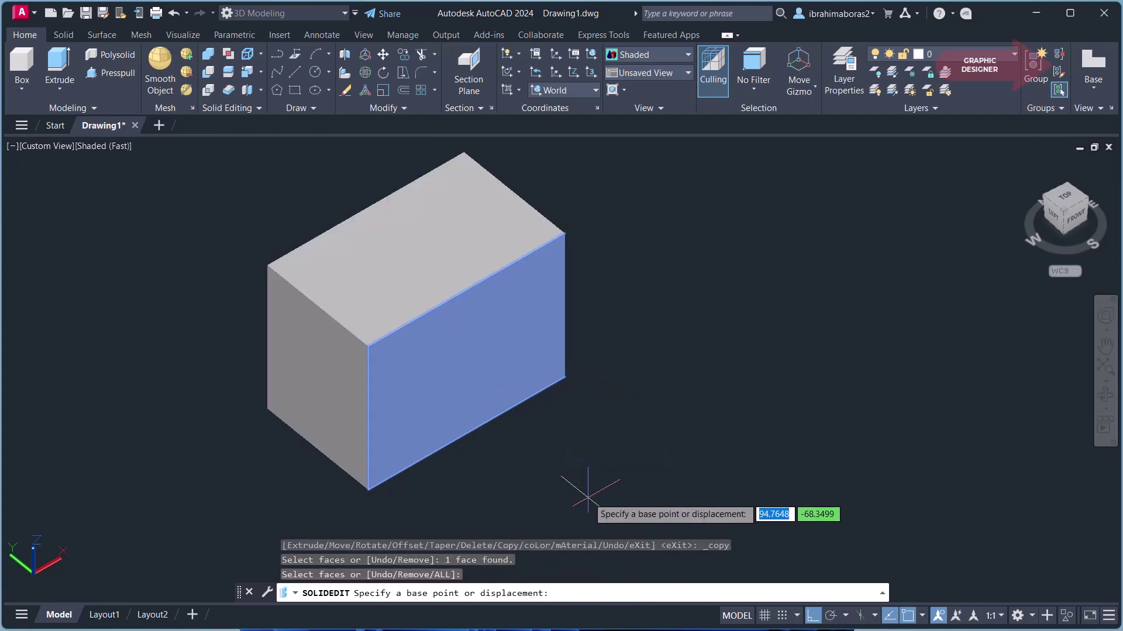
click(566, 380)
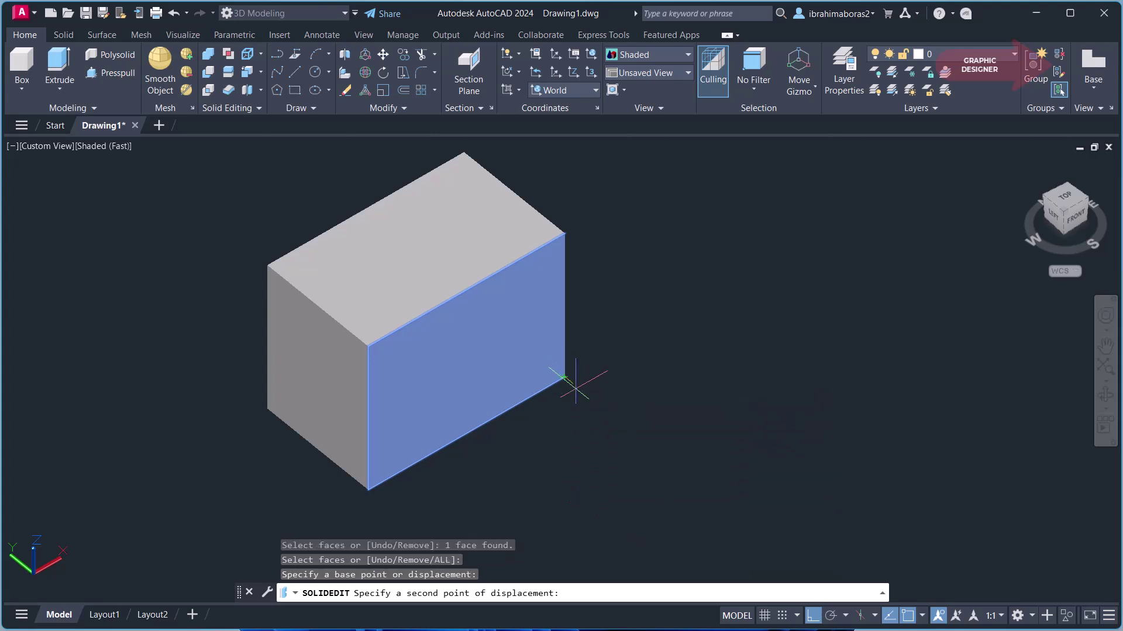
click(710, 468)
key(Escape)
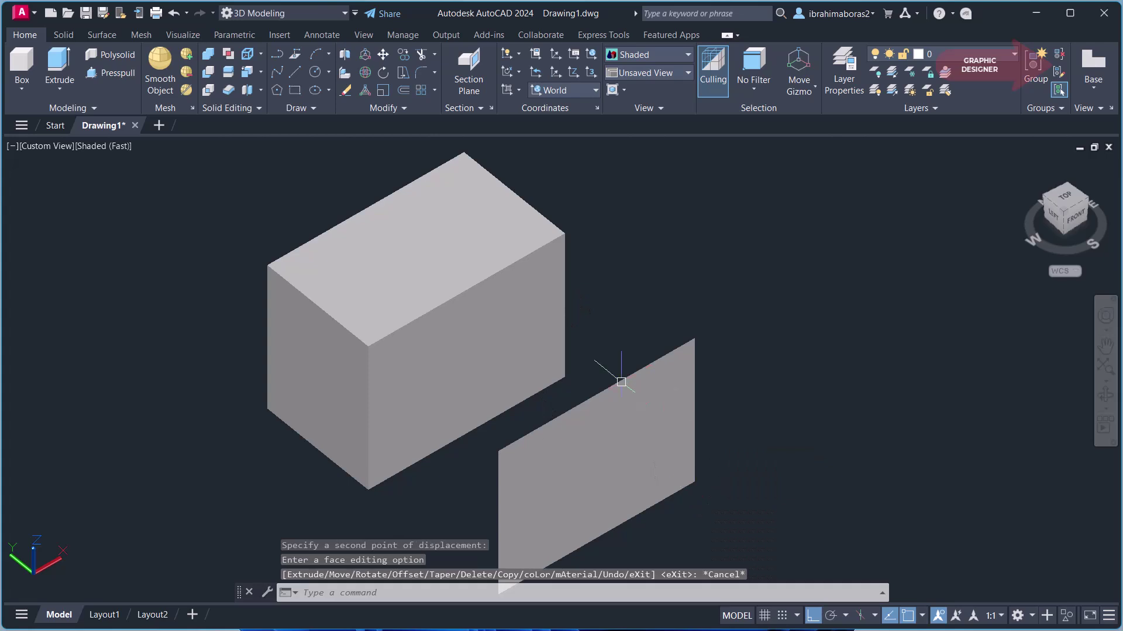
- Copy the box's top face straight up as a flat plate above the box
middle_drag(290, 179, 304, 220)
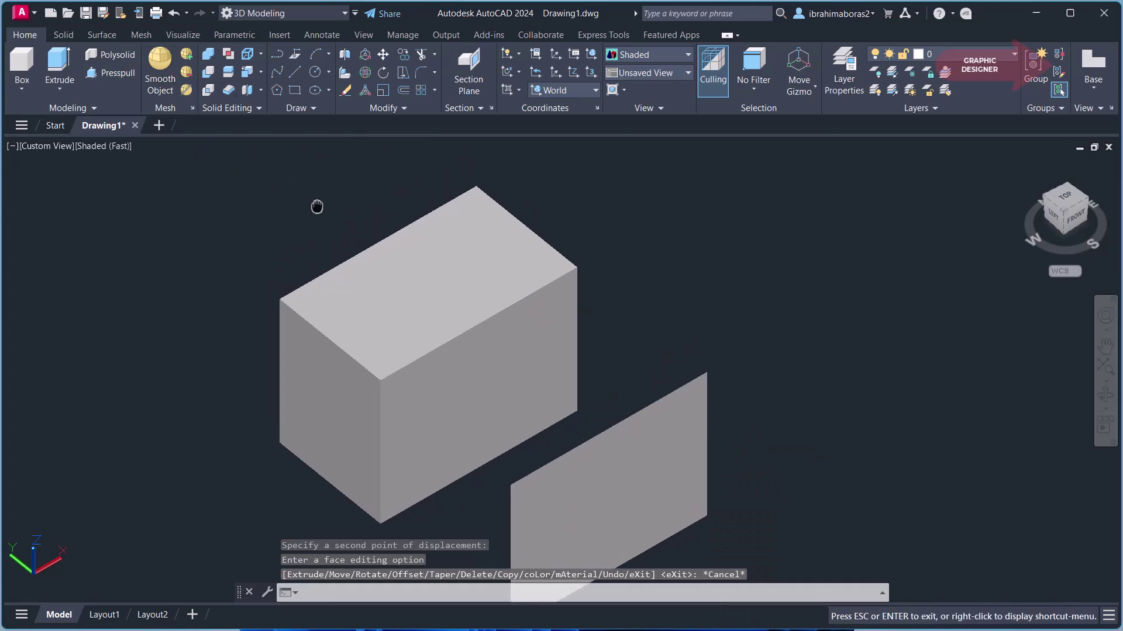
click(246, 71)
click(412, 280)
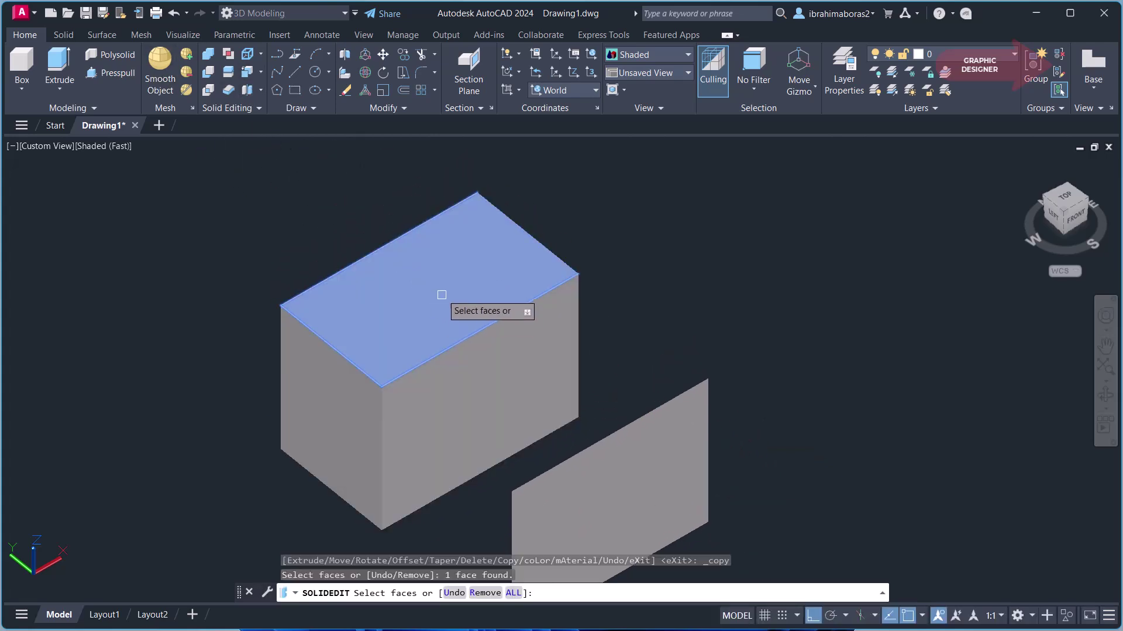
right_click(406, 284)
click(468, 303)
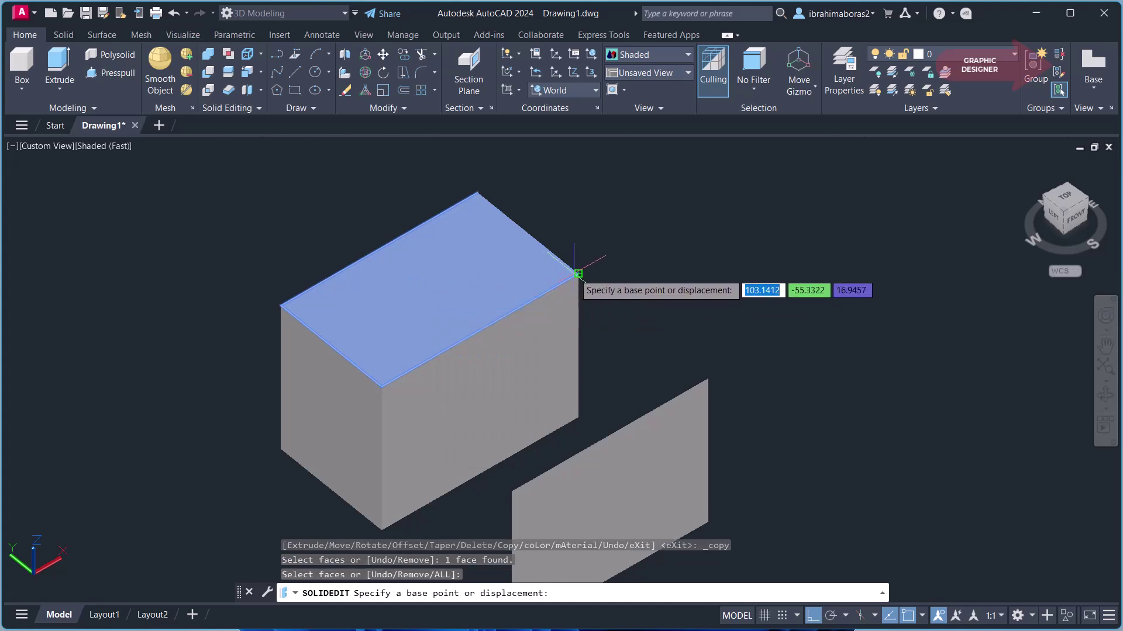
click(578, 274)
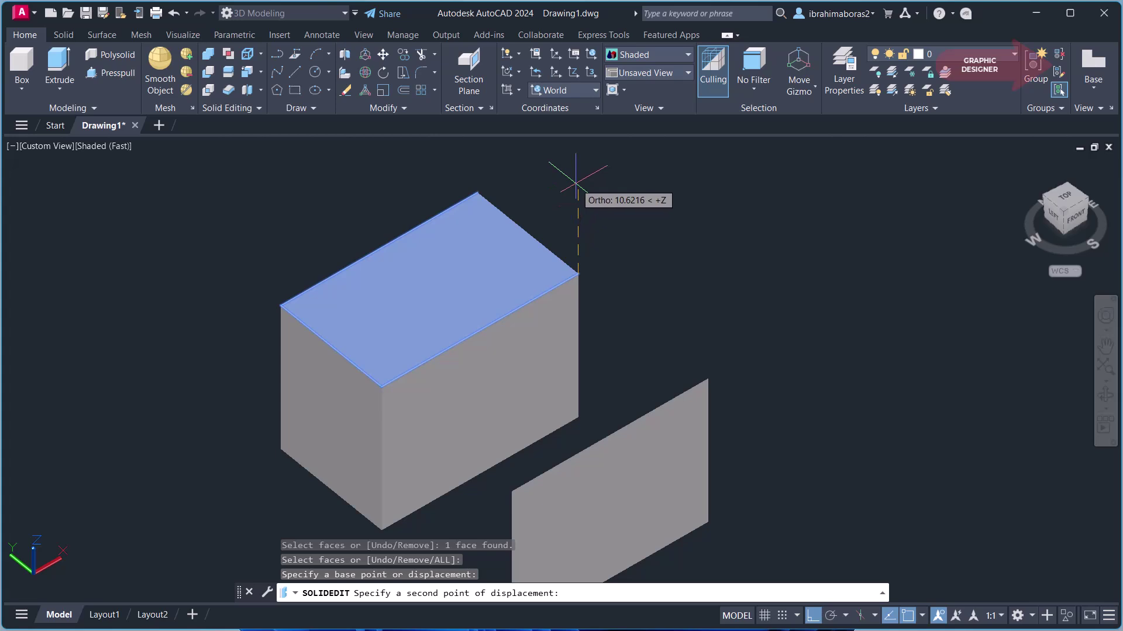
click(573, 180)
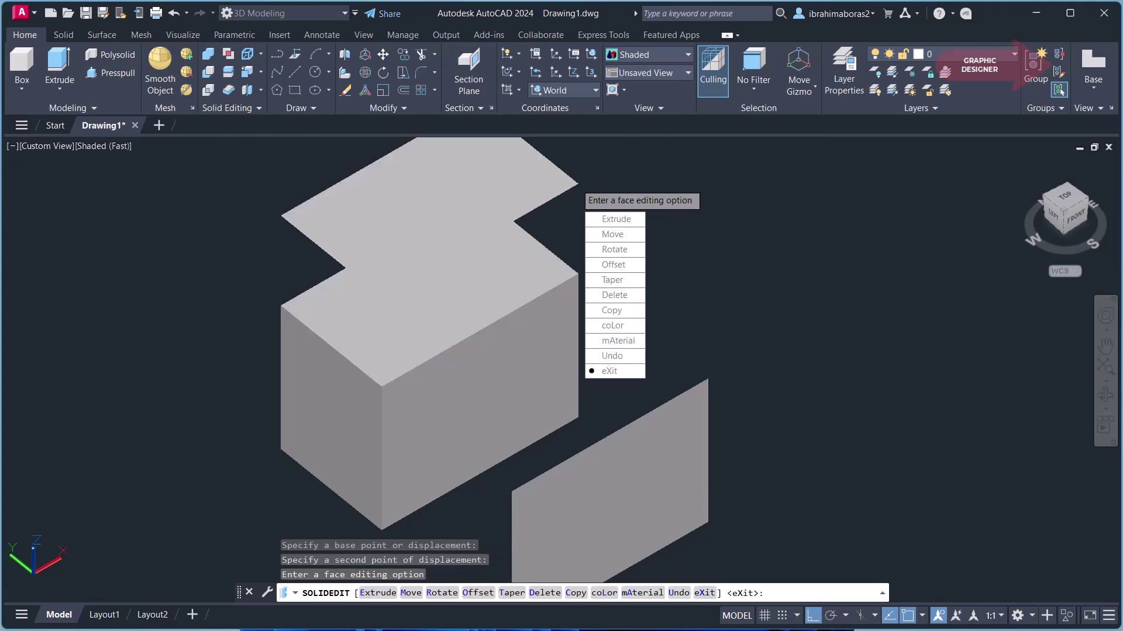
key(Escape)
key(Escape)
scroll(605, 257, down, 2)
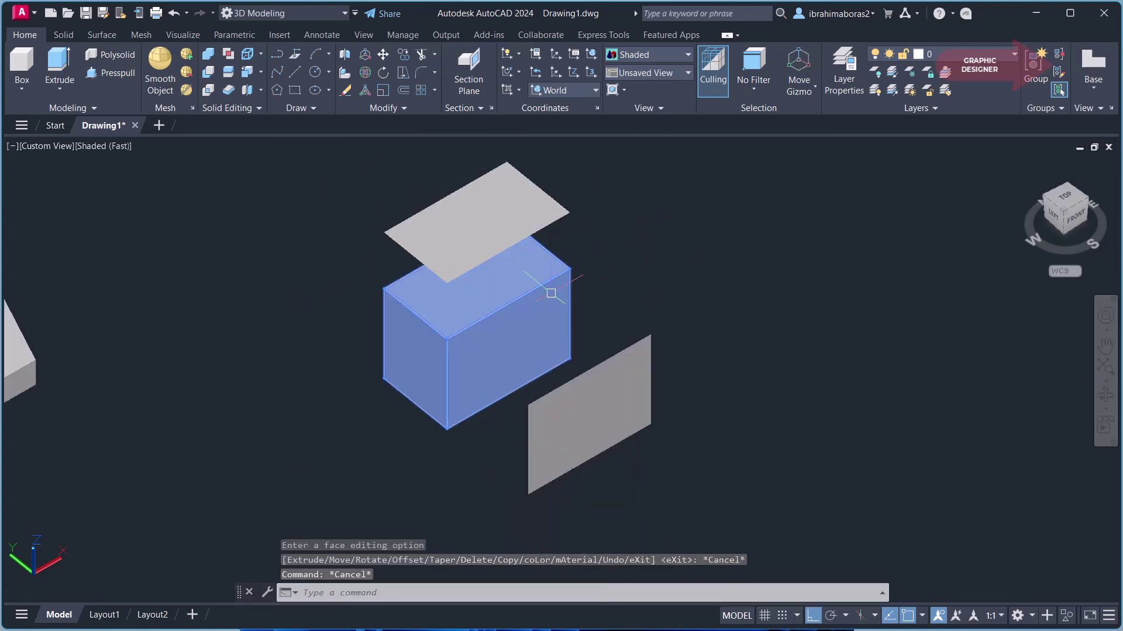
- Offset the box's right end face outward by 80
mouse_move(572, 306)
shift+middle_down()
mouse_move(573, 275)
mouse_move(596, 253)
mouse_move(611, 258)
mouse_move(570, 286)
mouse_move(596, 290)
mouse_move(584, 268)
shift+middle_up()
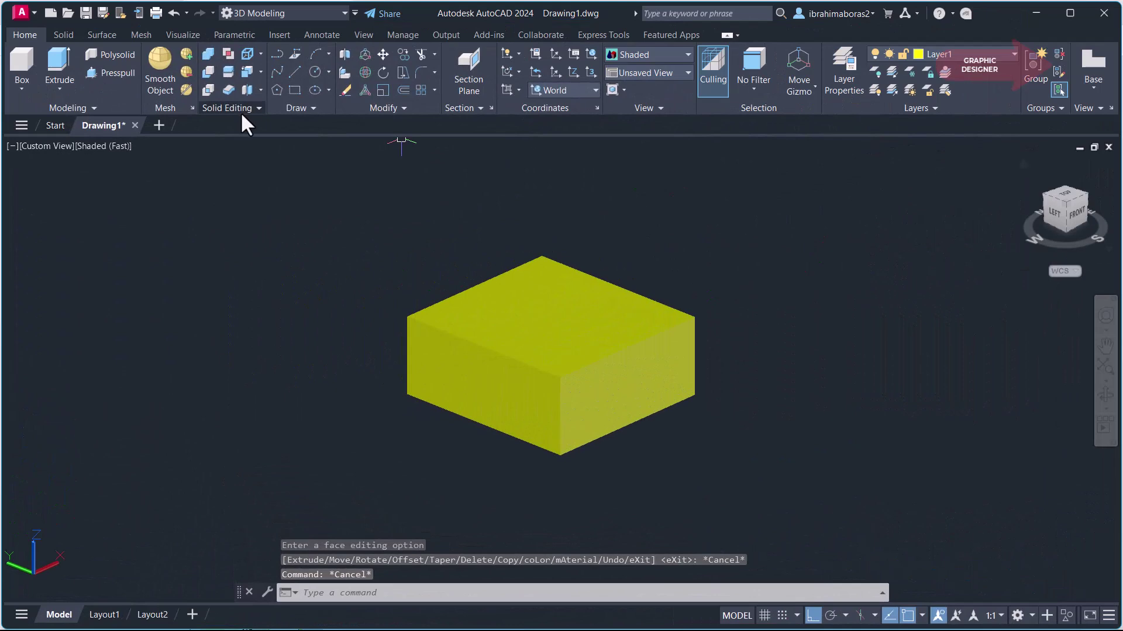
click(259, 72)
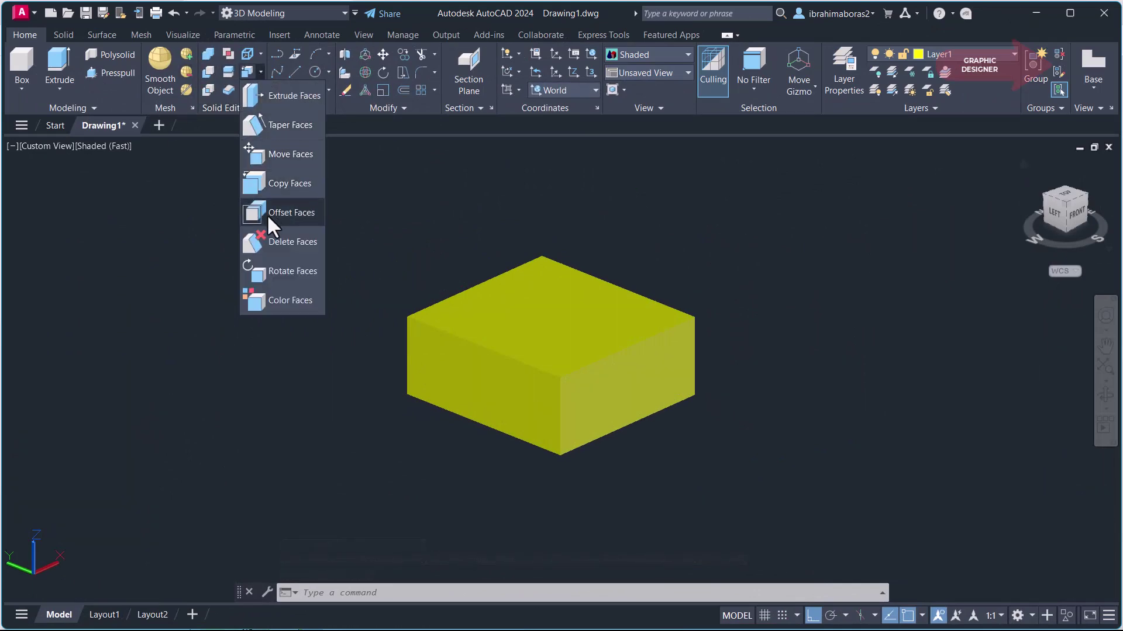
click(290, 214)
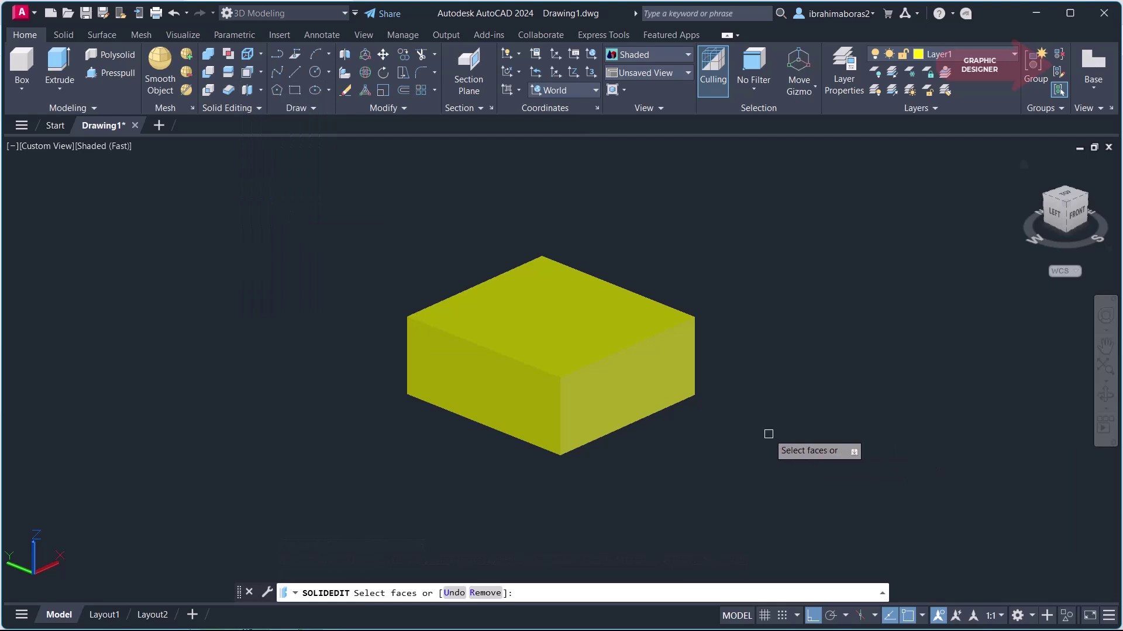
click(627, 391)
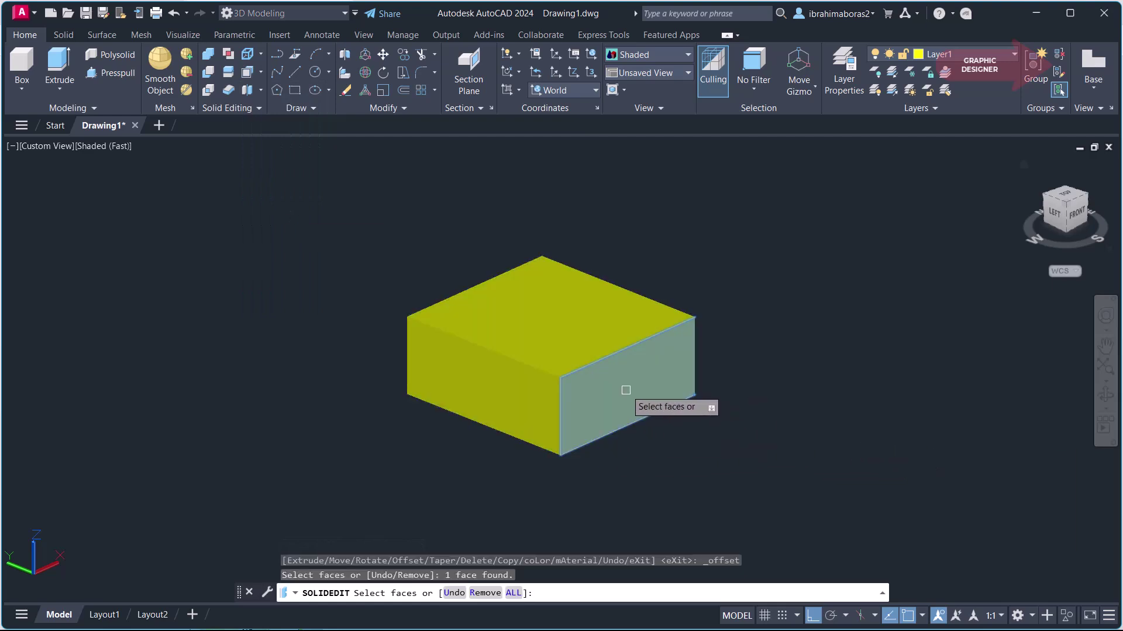
right_click(689, 449)
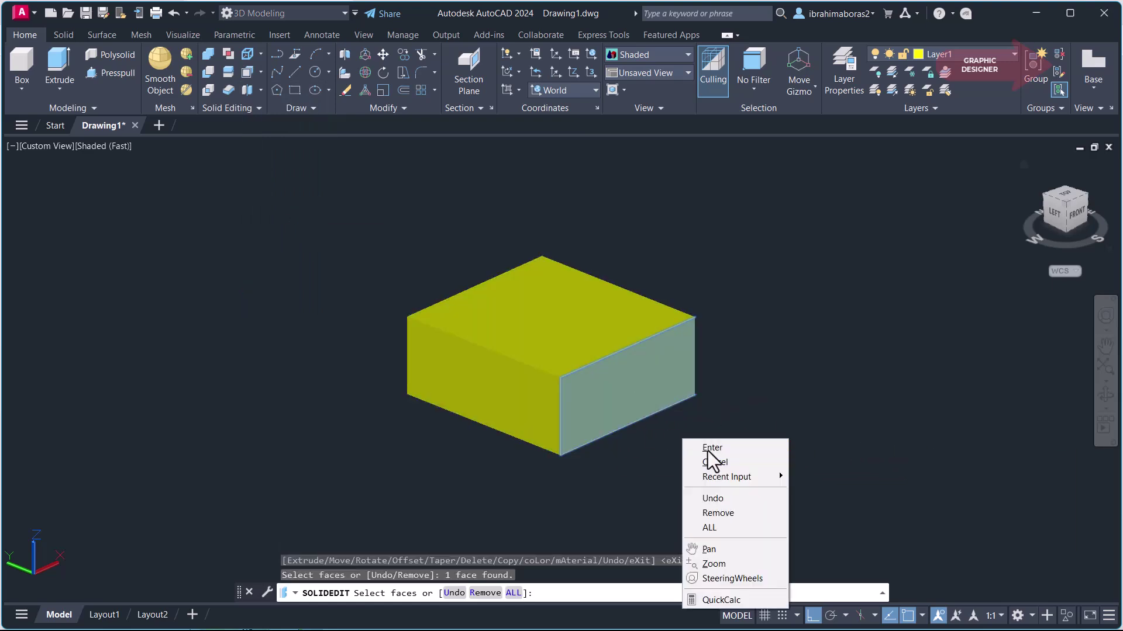
click(706, 448)
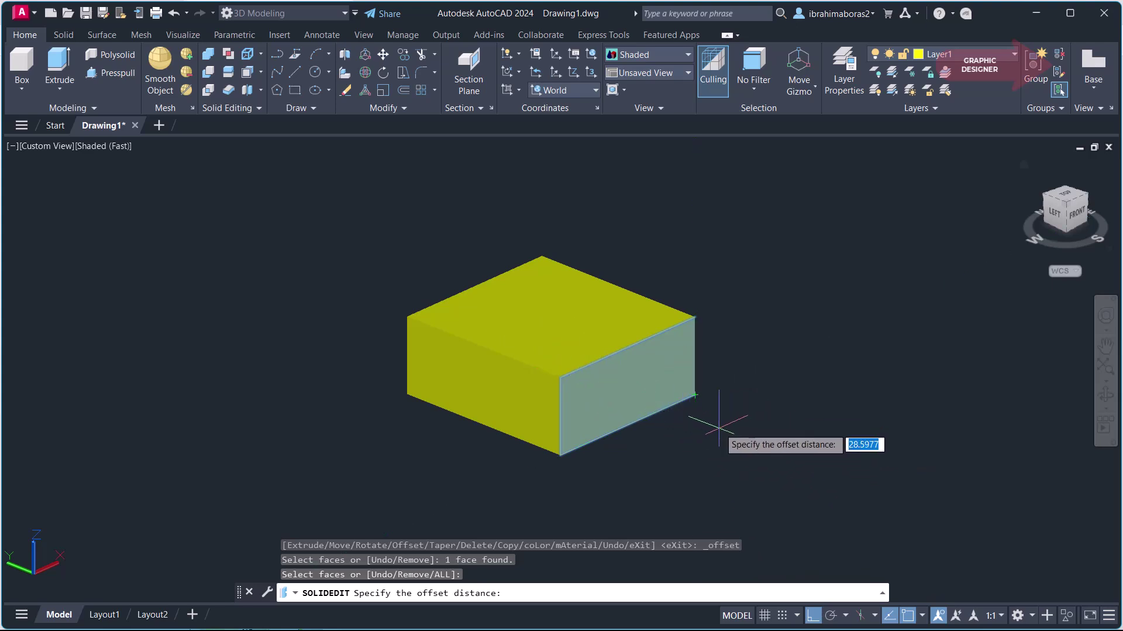
text(80)
key(Return)
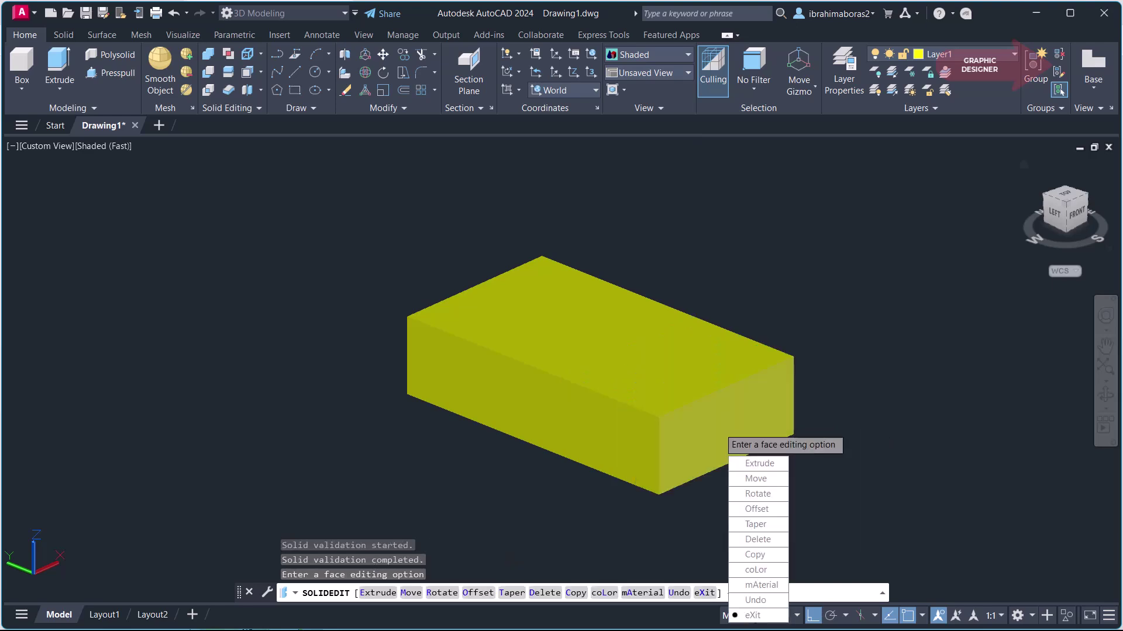
- Switch the visual style to 2D Wireframe
key(Escape)
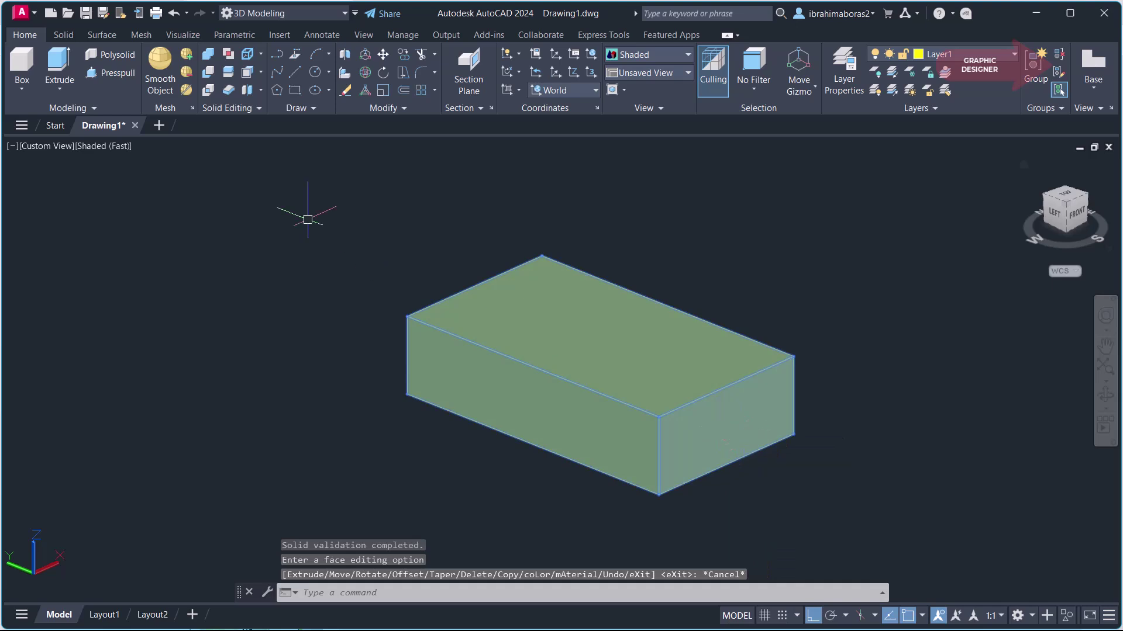
click(248, 71)
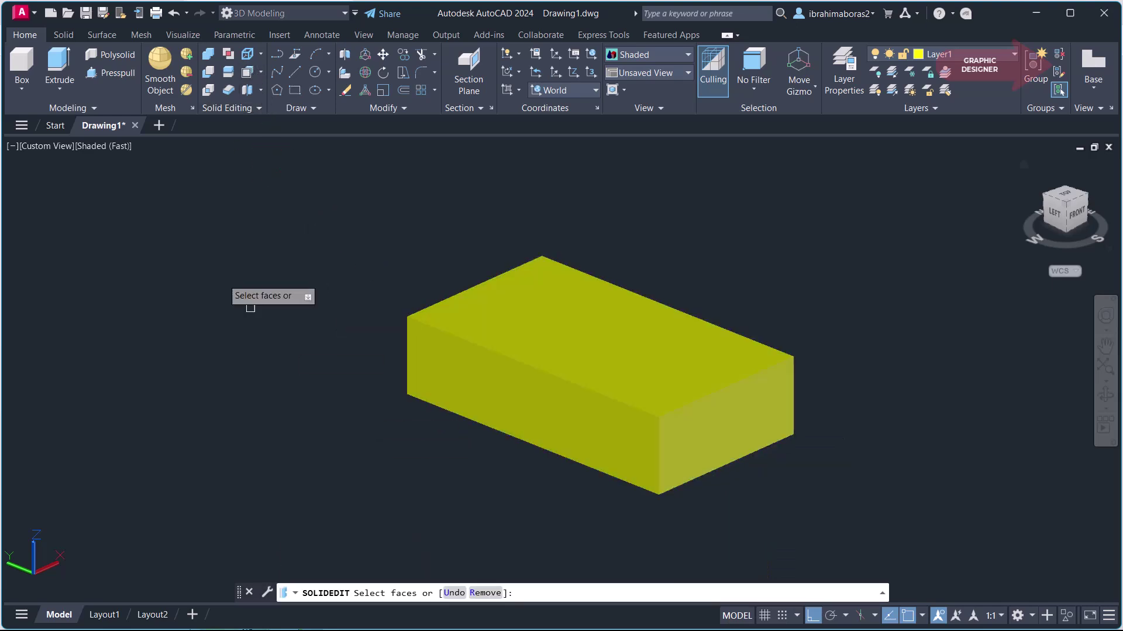
key(Escape)
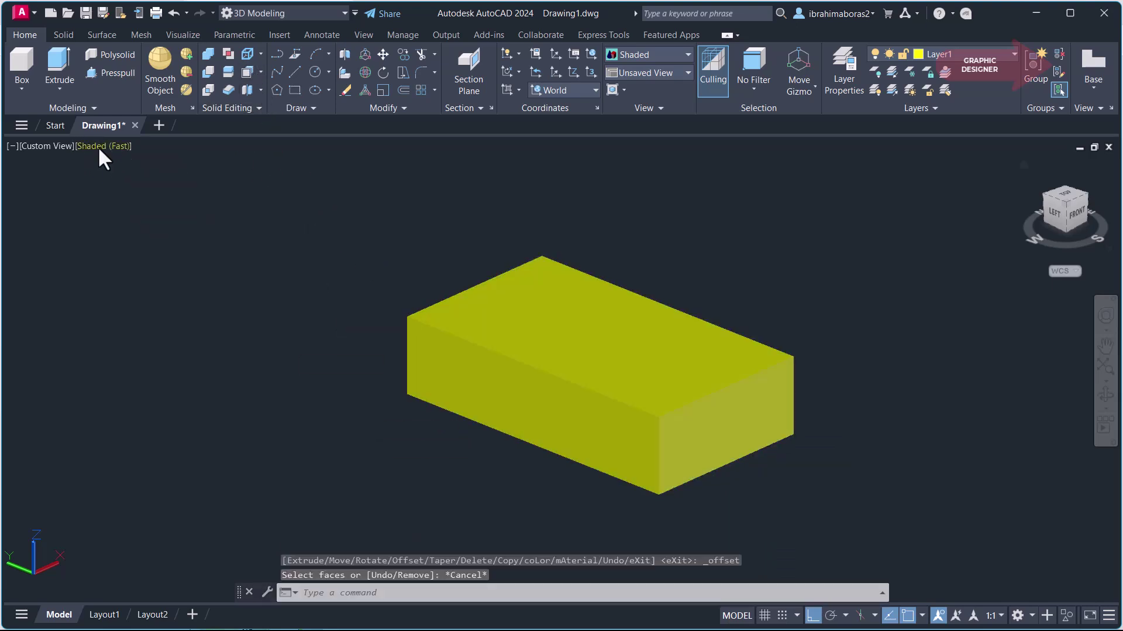
click(97, 146)
click(132, 181)
key(ctrl+z)
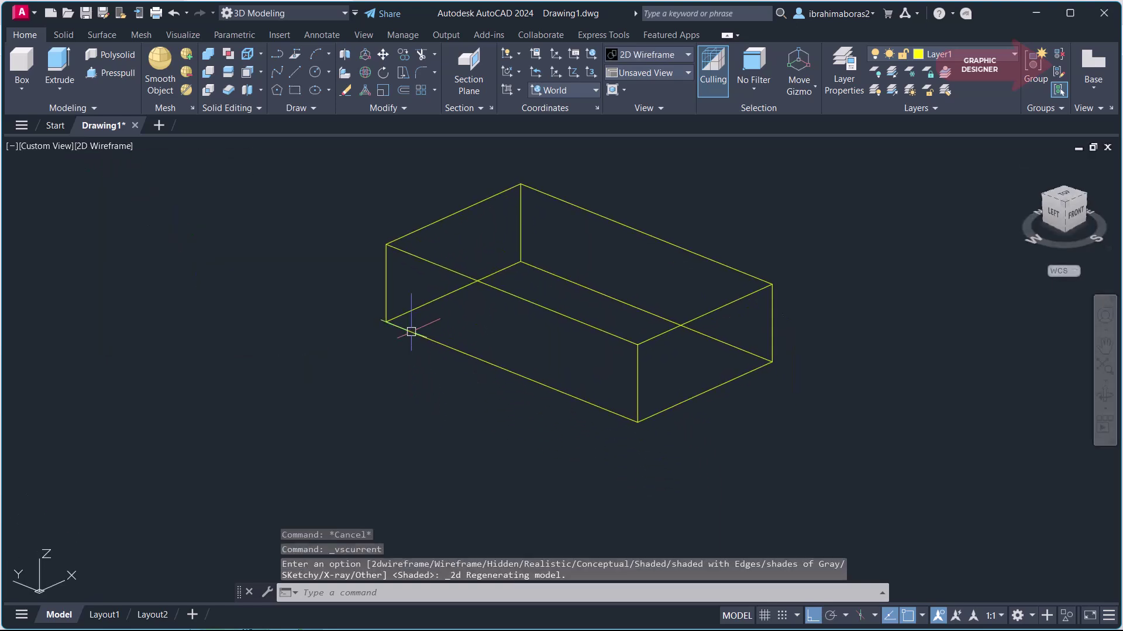
- Offset the box's long front face outward by 20, making the box deeper
click(245, 72)
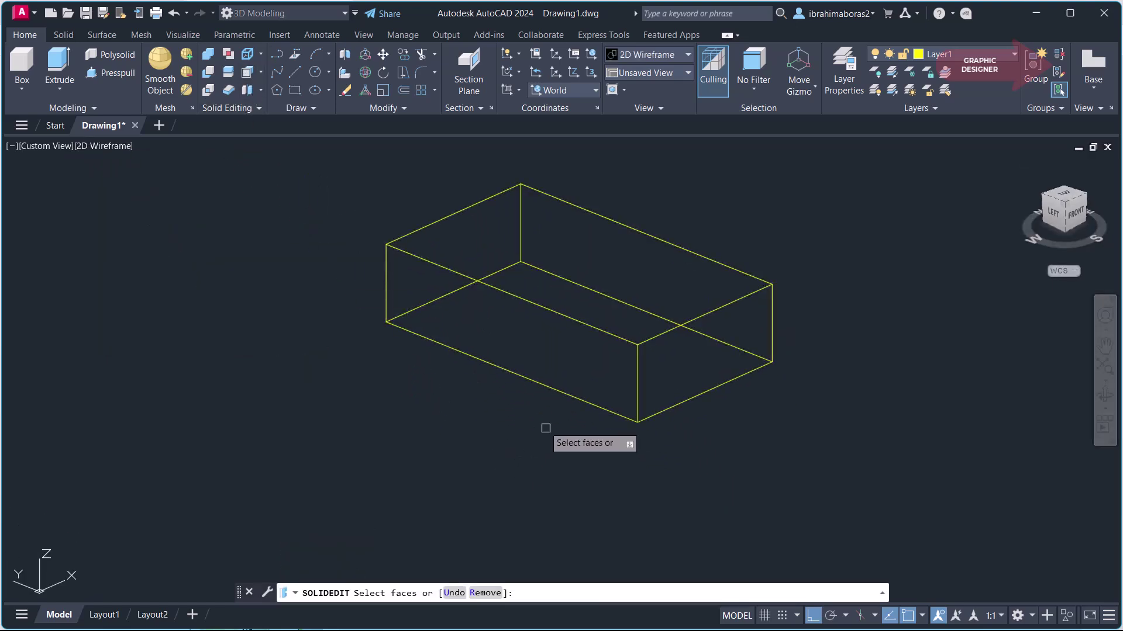
click(530, 354)
right_click(485, 424)
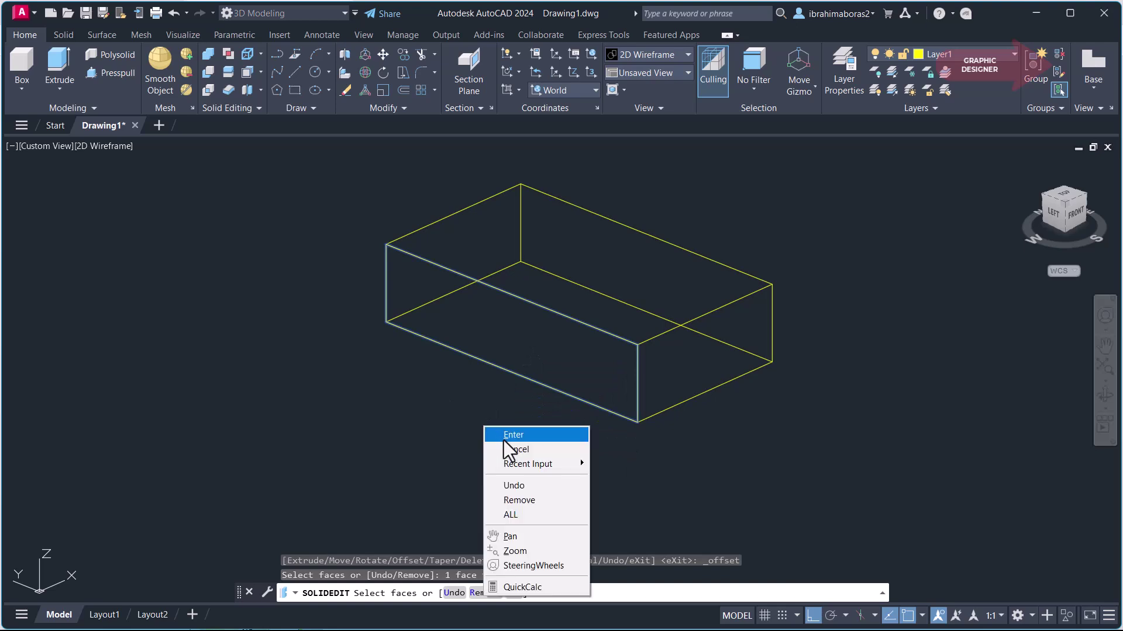
click(503, 439)
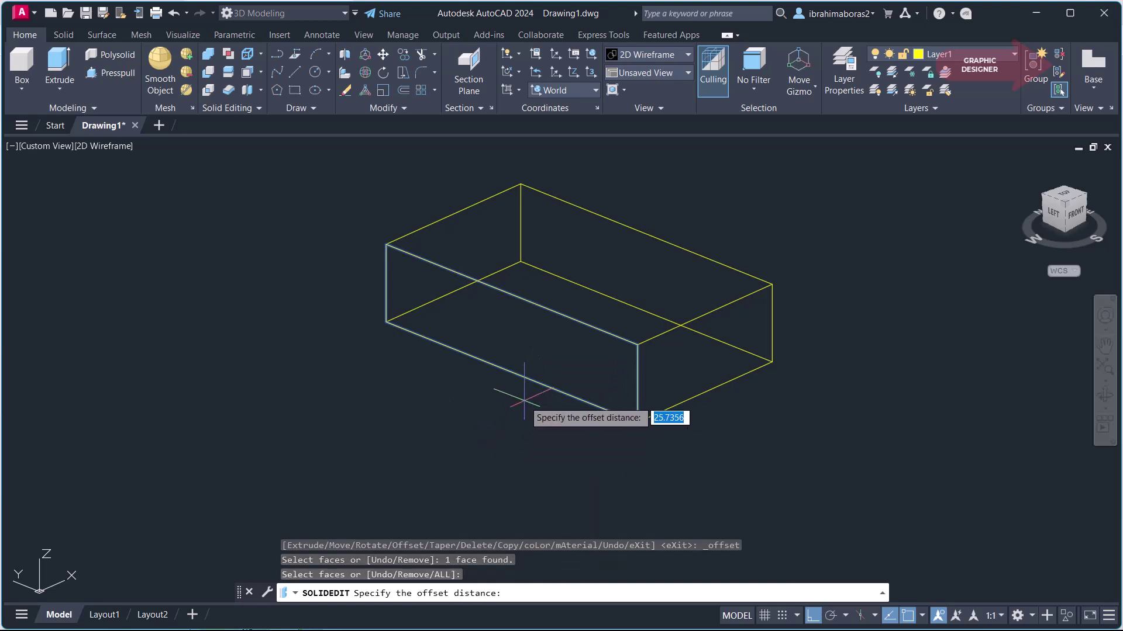
text(20)
key(Return)
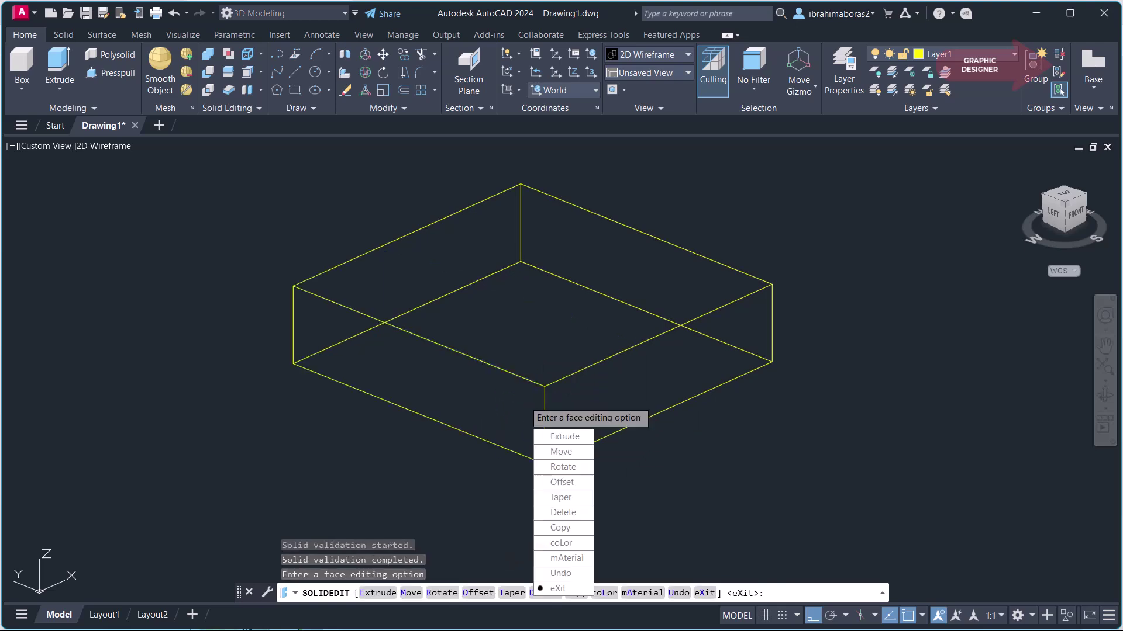
key(Escape)
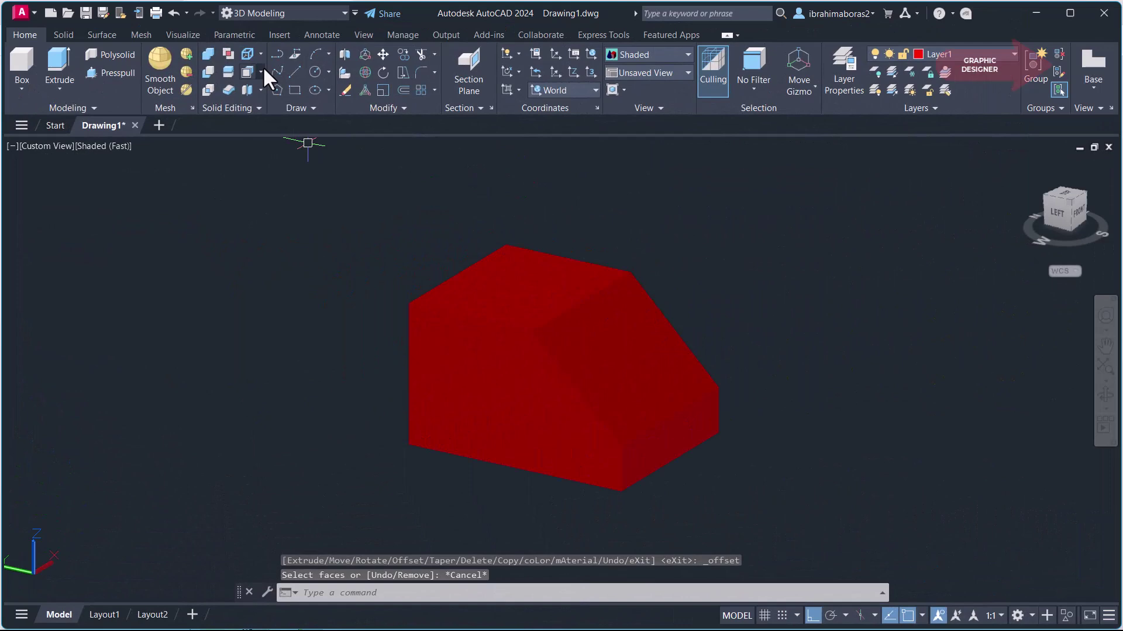
- Start the Delete Faces tool from the Solid Editing face tools list
click(261, 70)
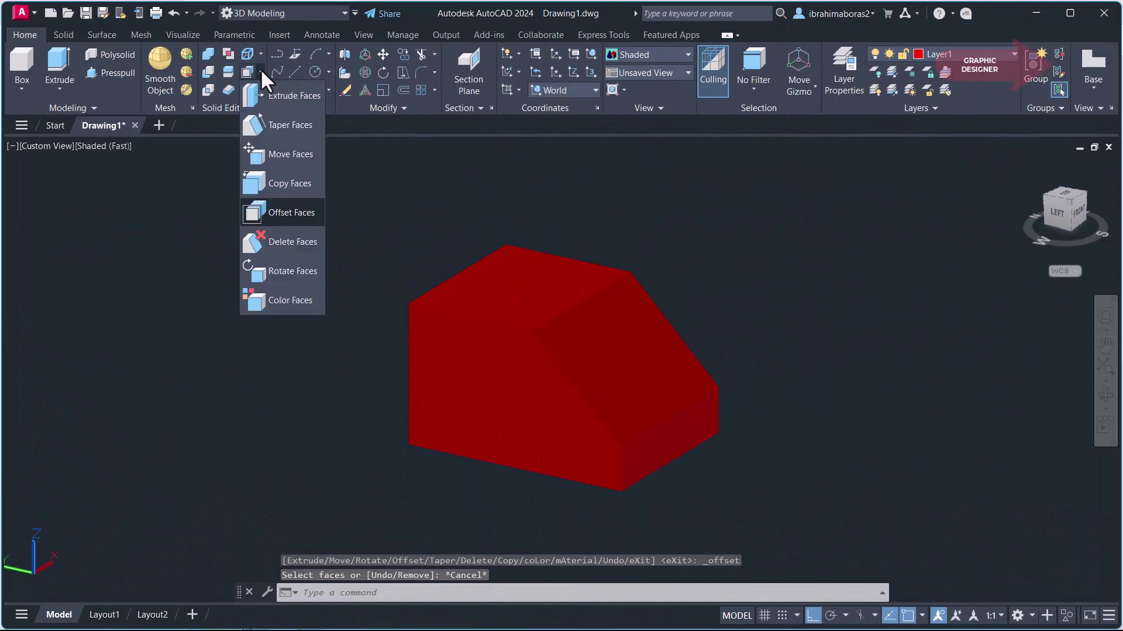
click(280, 243)
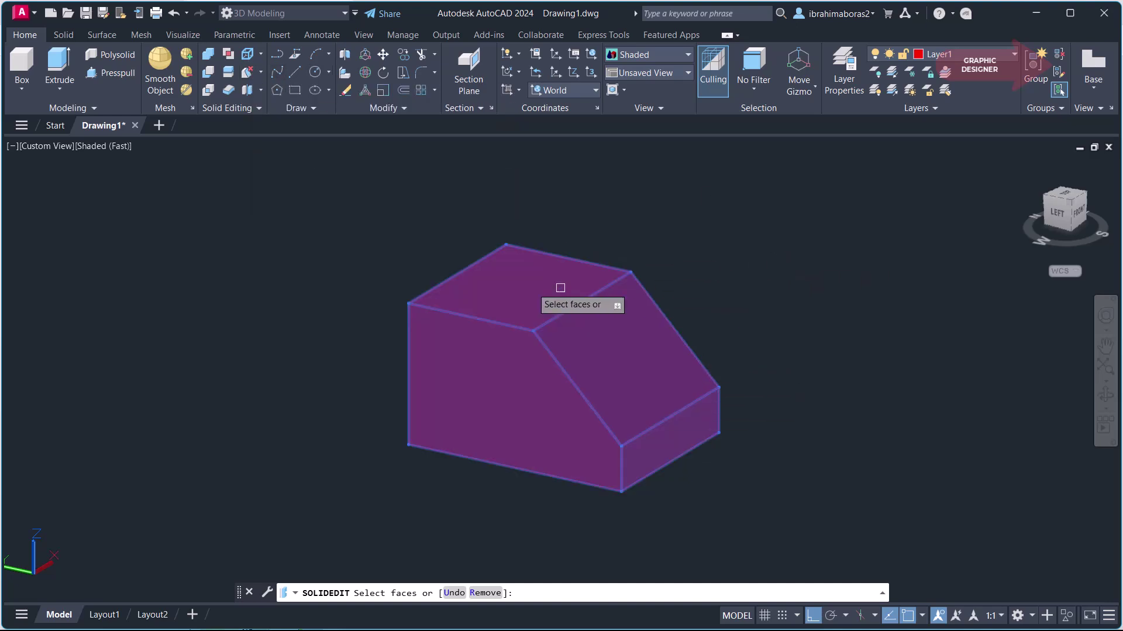
- Delete the red solid's sloped face, leaving a plain rectangular box
click(625, 363)
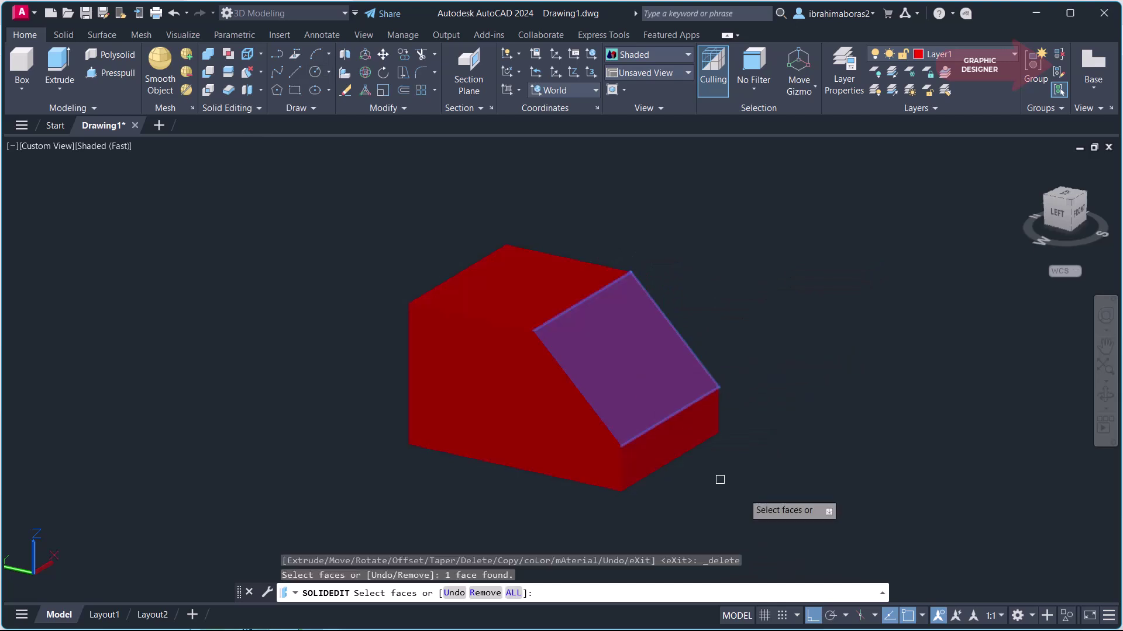
right_click(801, 330)
click(830, 341)
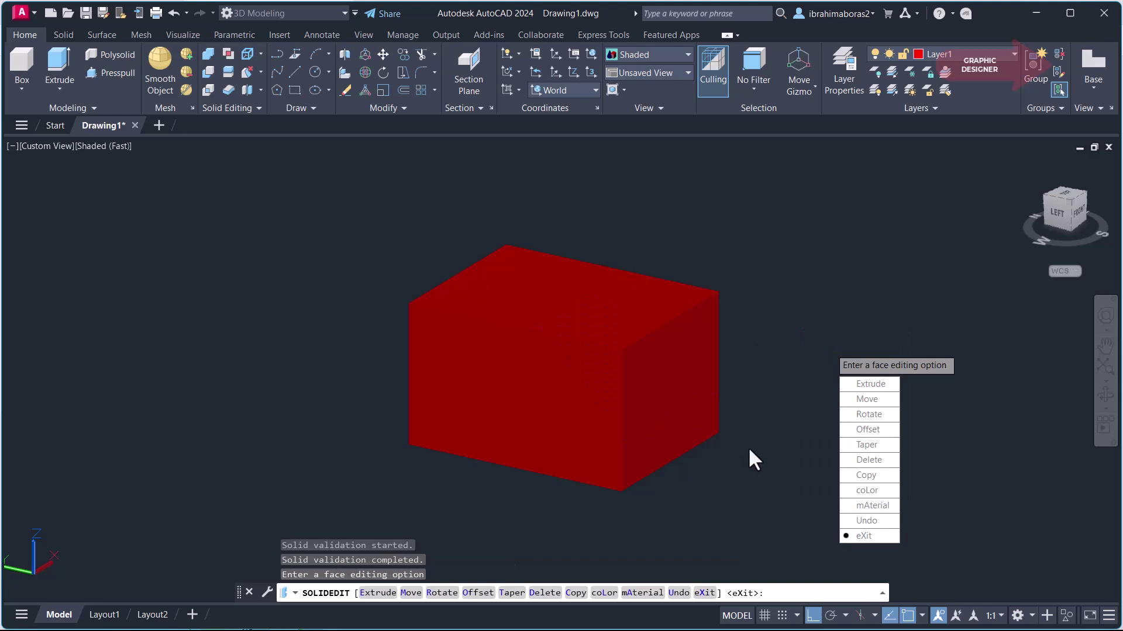
key(Escape)
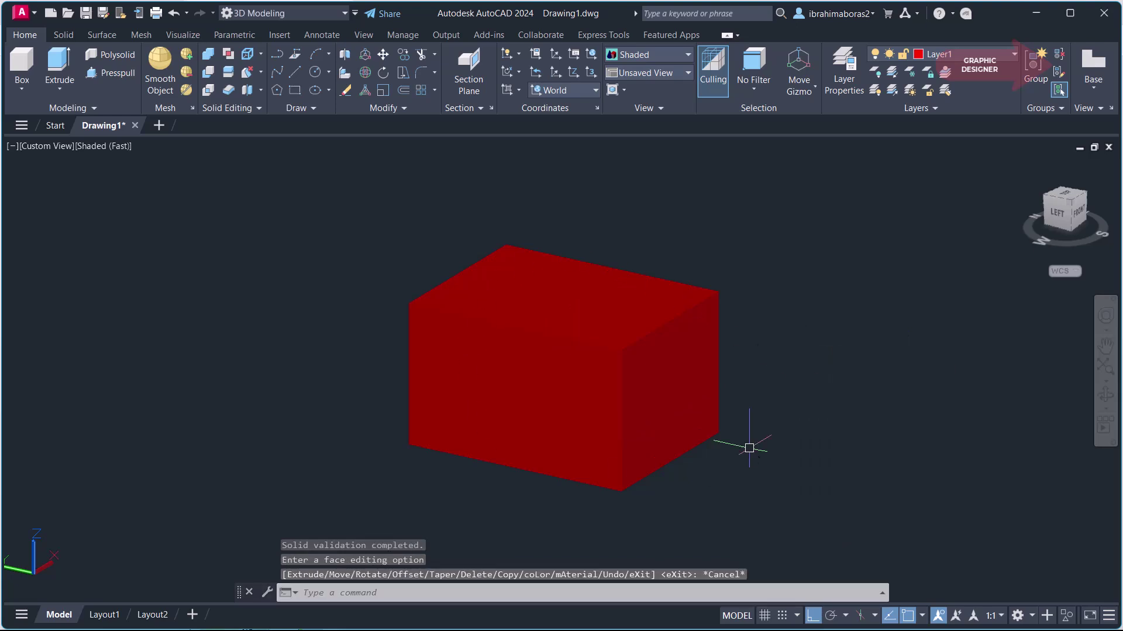
click(259, 69)
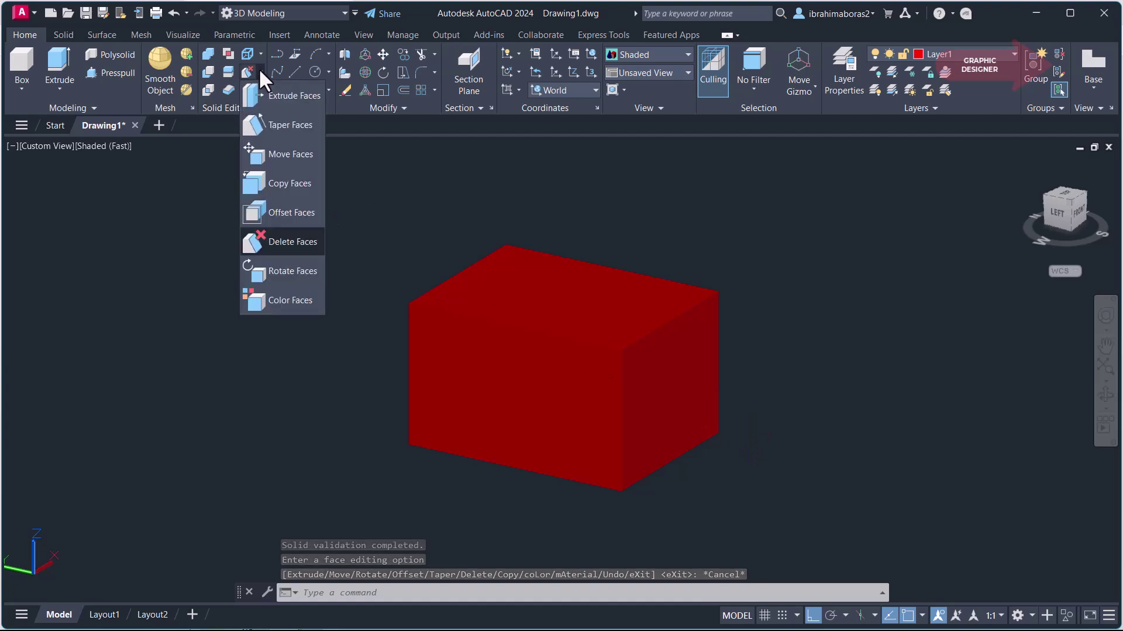